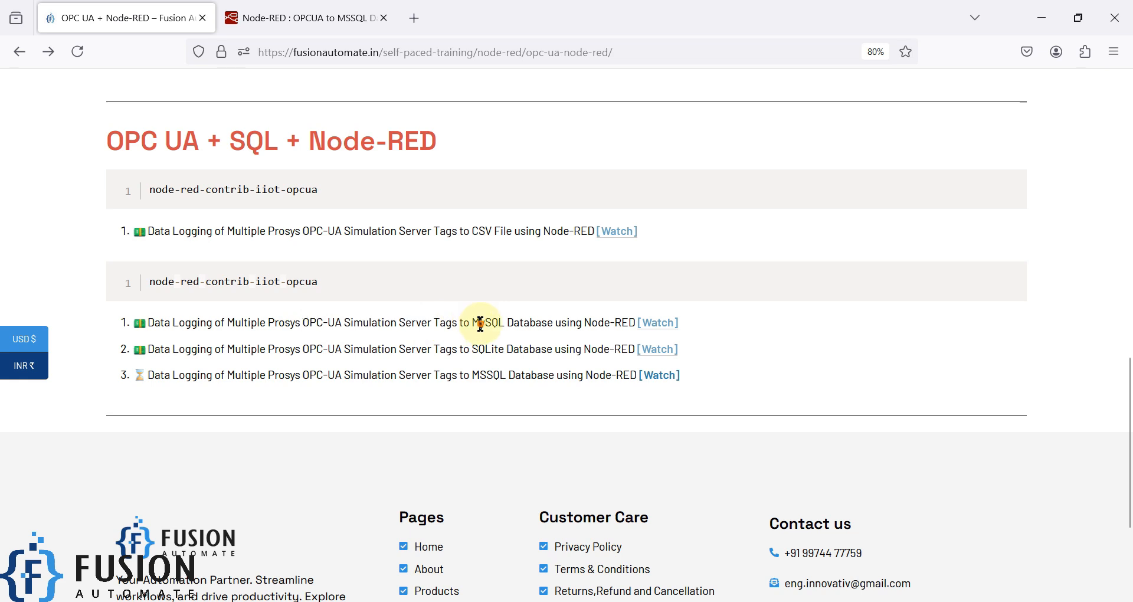
# Read the web page's list of Prosys OPC-UA data logging tutorials for MySQL, SQLite and MSSQL databases
pyautogui.click(596, 326)
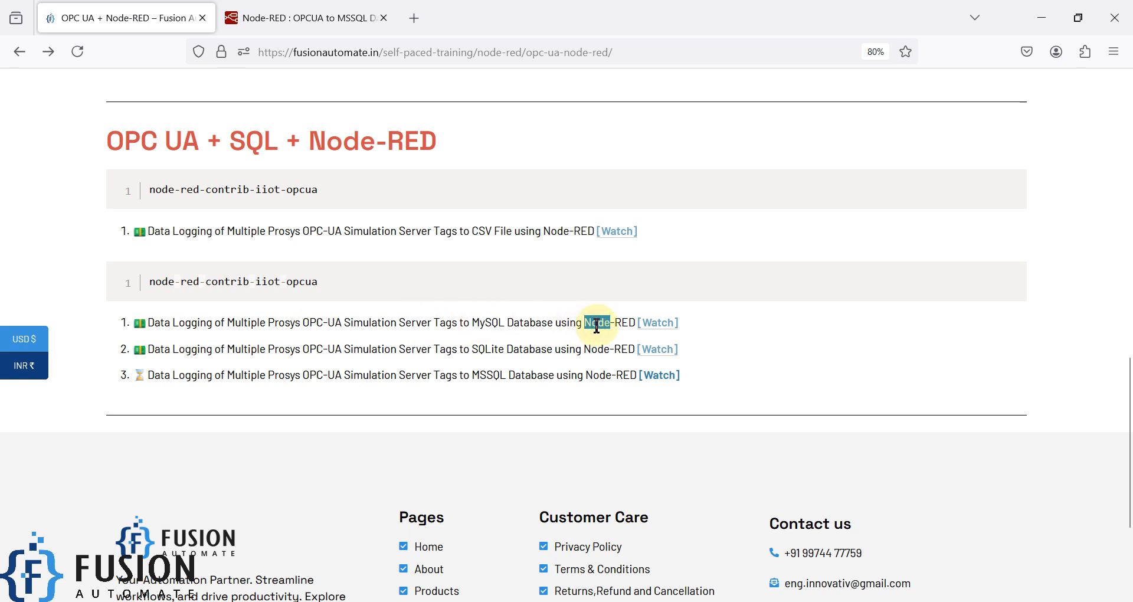
pyautogui.doubleClick(485, 350)
pyautogui.moveTo(584, 350); pyautogui.dragTo(635, 351)
pyautogui.click(514, 351)
pyautogui.doubleClick(487, 351)
pyautogui.doubleClick(488, 322)
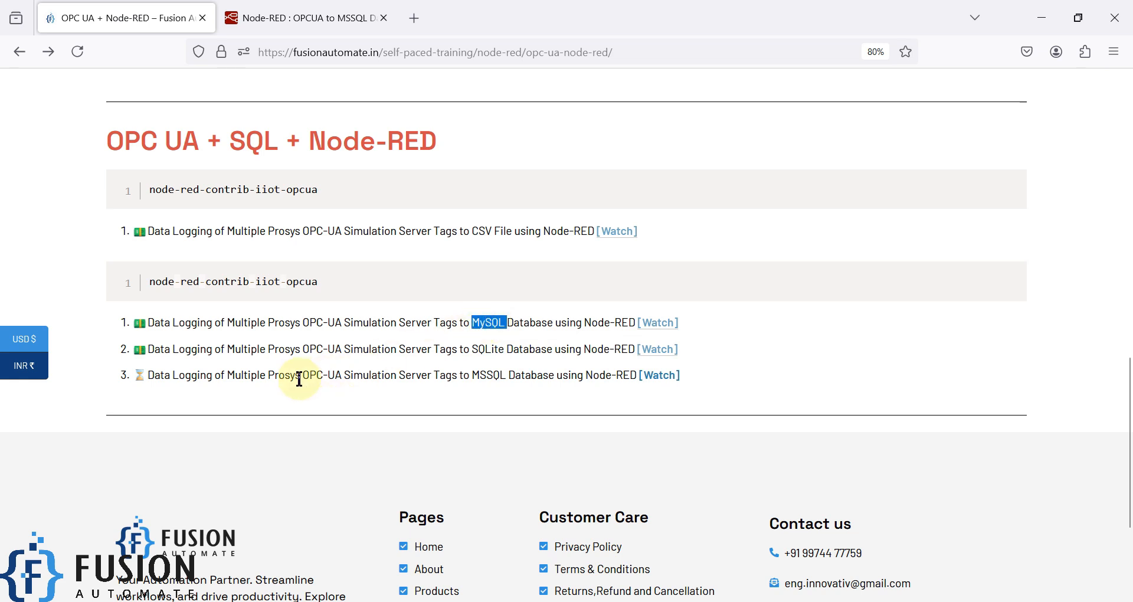
pyautogui.moveTo(299, 375); pyautogui.dragTo(446, 376)
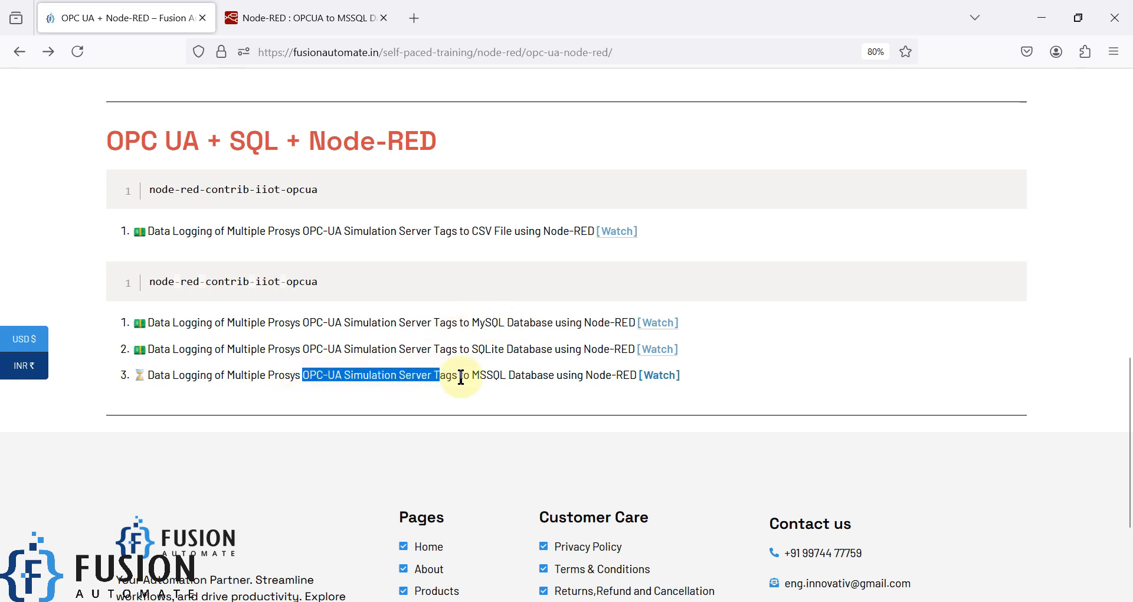
pyautogui.click(483, 376)
pyautogui.doubleClick(482, 376)
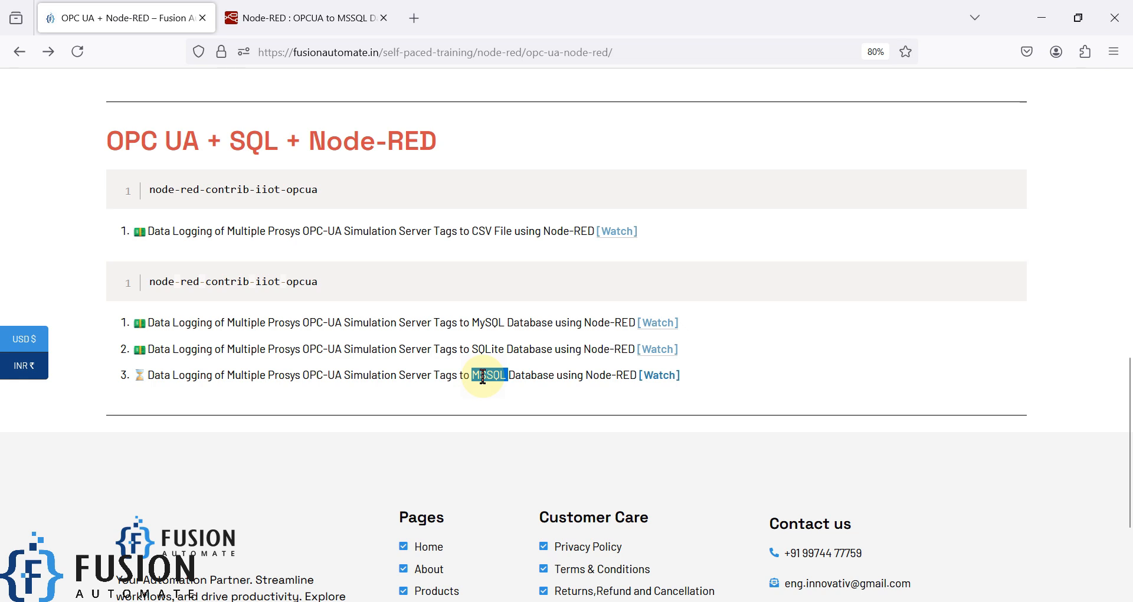
pyautogui.click(489, 374)
# Switch to the Prosys OPC UA Simulation Server and check its status and UA TCP connection address
pyautogui.click(625, 601)
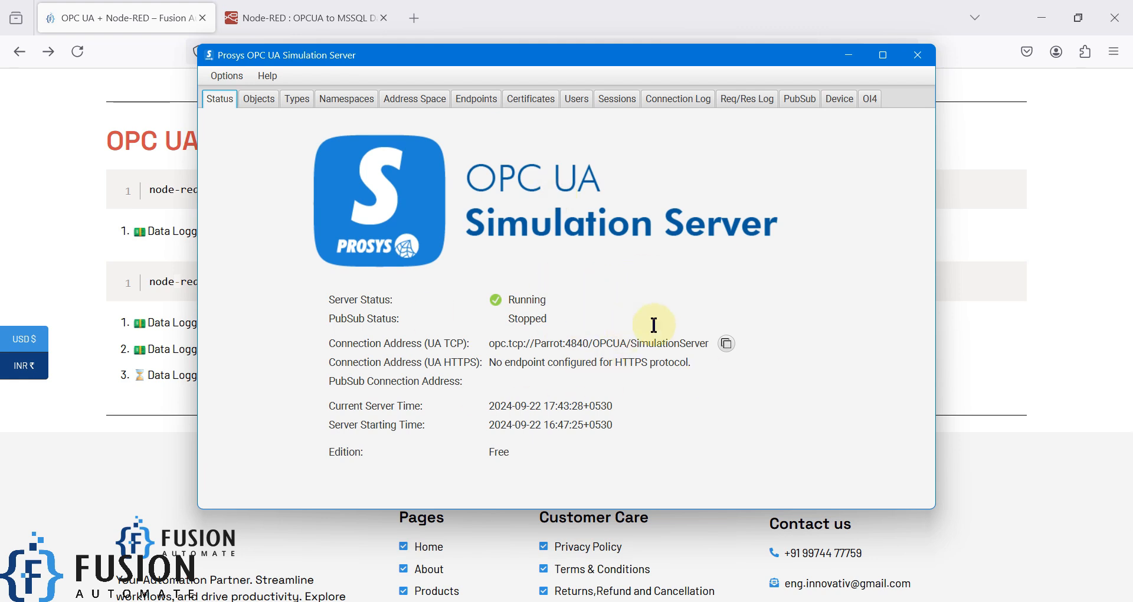
pyautogui.click(857, 58)
# Review the OPCUA to MSSQL Data Logger flow in Node-RED and the architecture diagram in Node-RED OPCUA.png
pyautogui.click(319, 18)
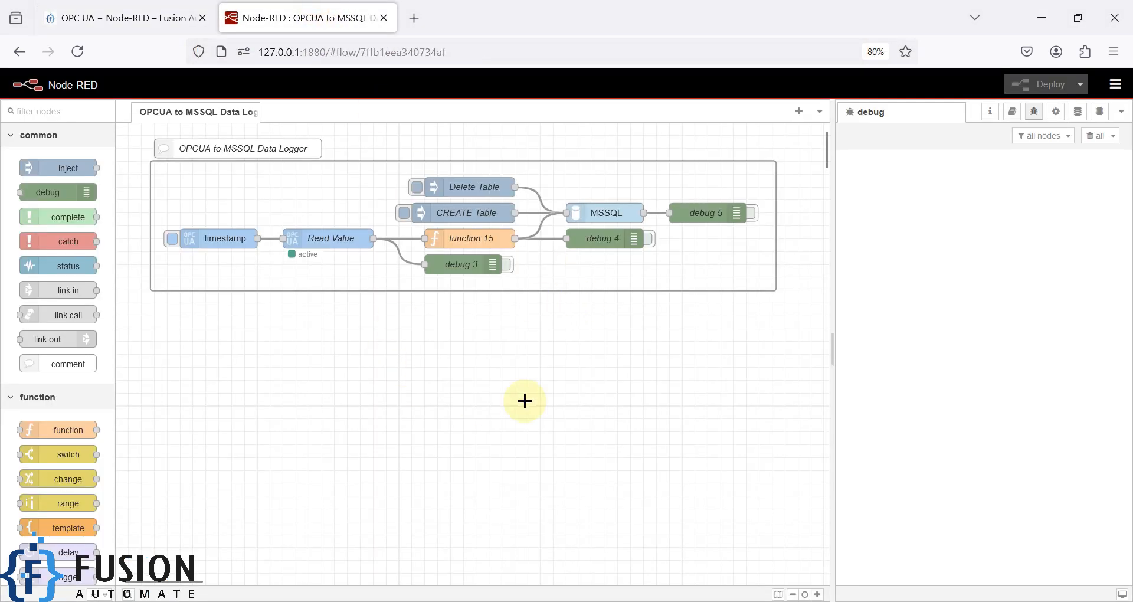
pyautogui.moveTo(798, 339)
pyautogui.mouseDown()
pyautogui.moveTo(162, 150)
pyautogui.moveTo(137, 131)
pyautogui.mouseUp()
pyautogui.click(350, 337)
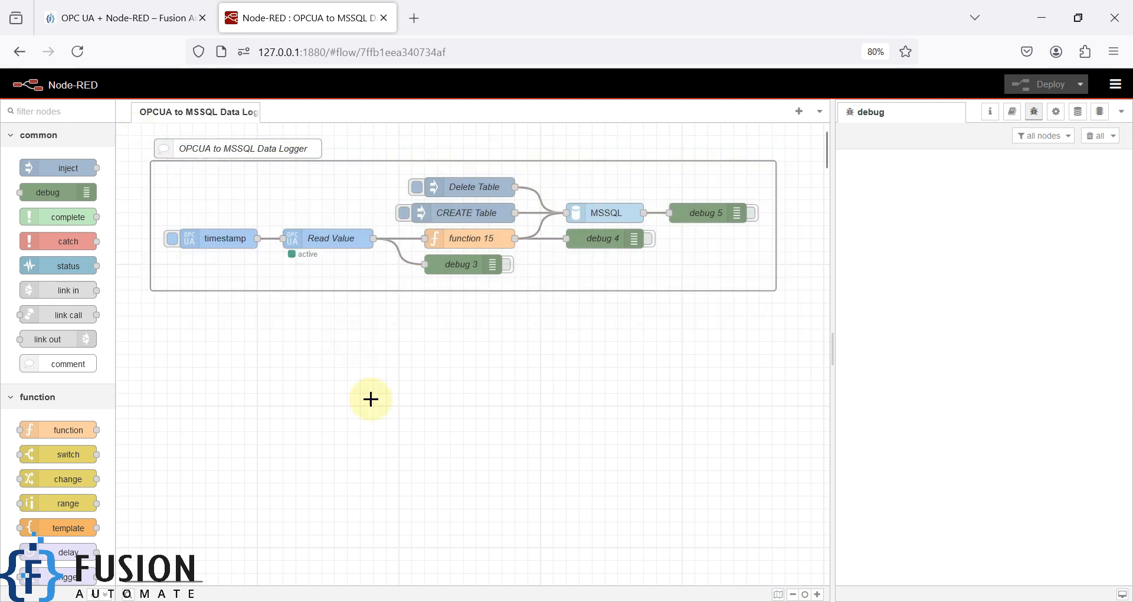
pyautogui.click(387, 601)
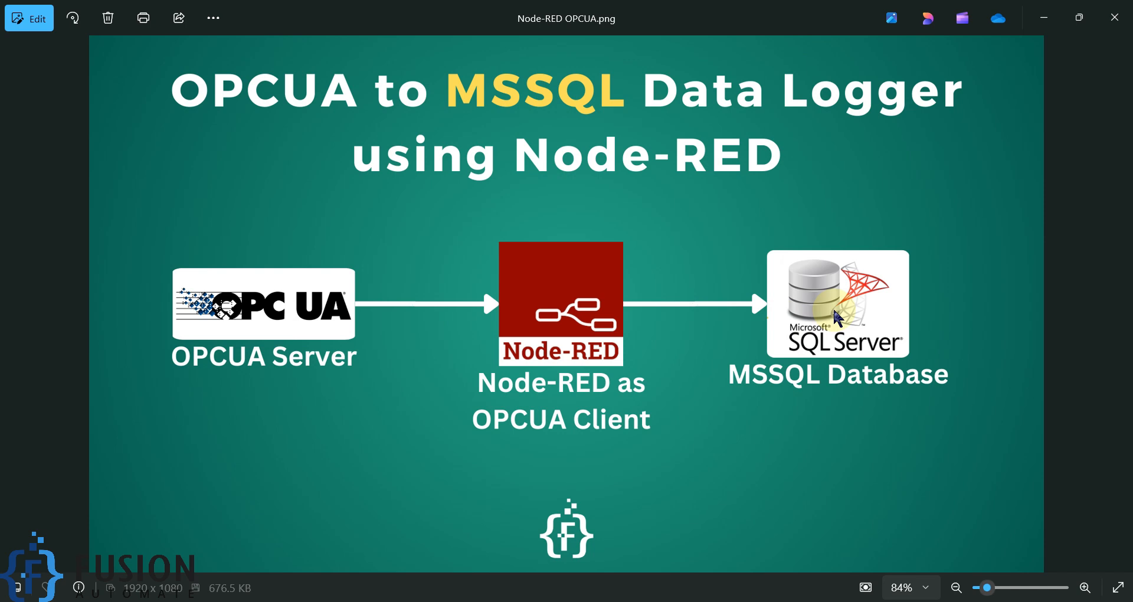
pyautogui.click(1044, 14)
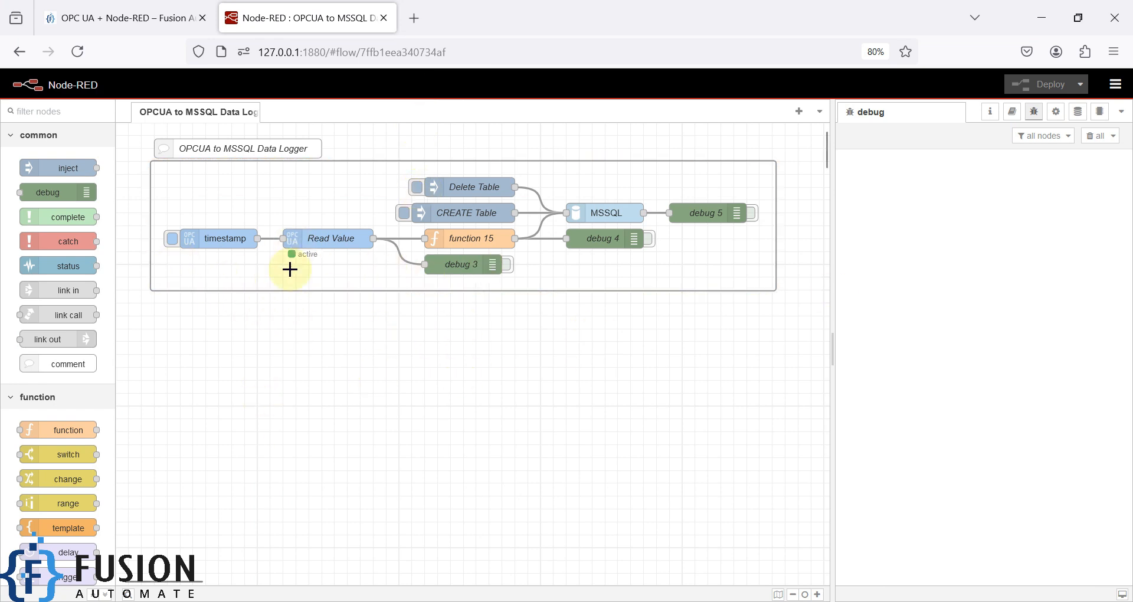
# Look up the node-red-contrib-iiot-opcua package name above the database logging tutorials on the Fusion Automate page
pyautogui.click(152, 11)
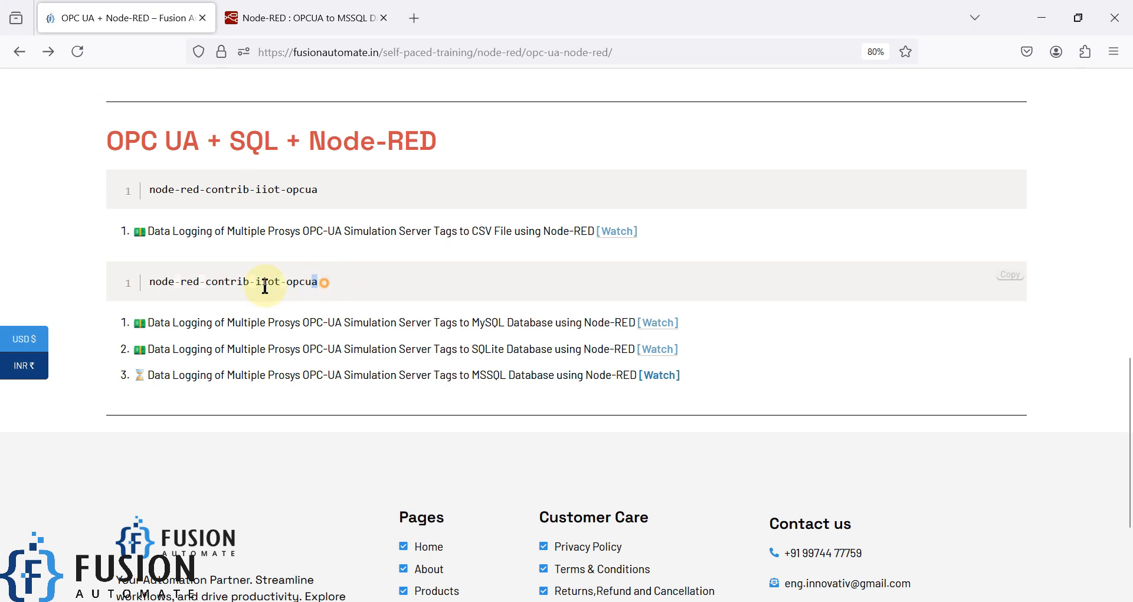
pyautogui.moveTo(320, 282); pyautogui.dragTo(154, 297)
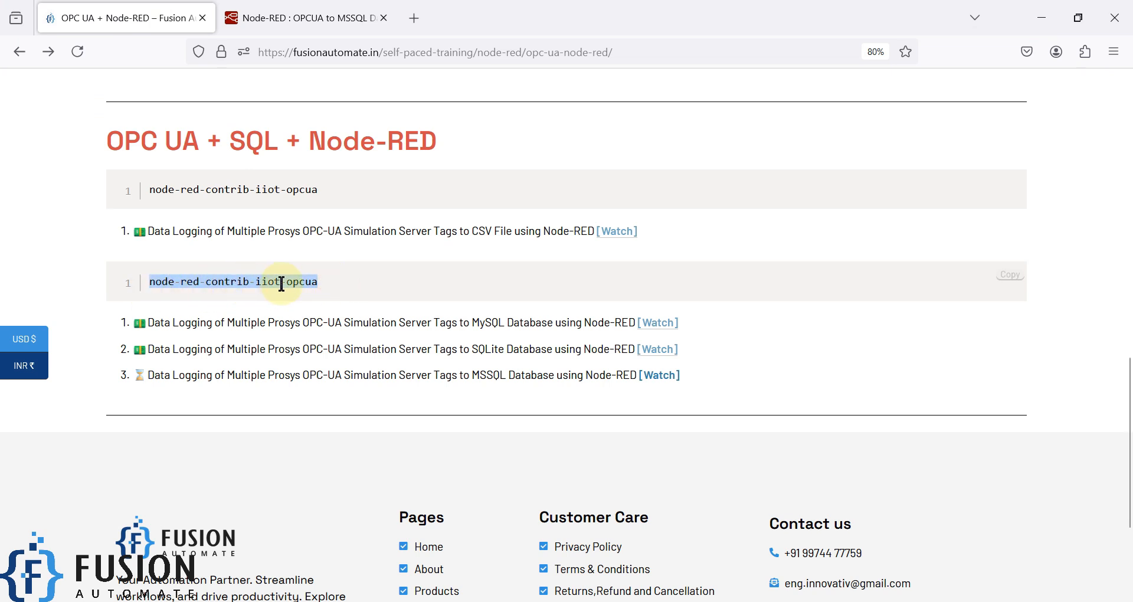
pyautogui.tripleClick(307, 282)
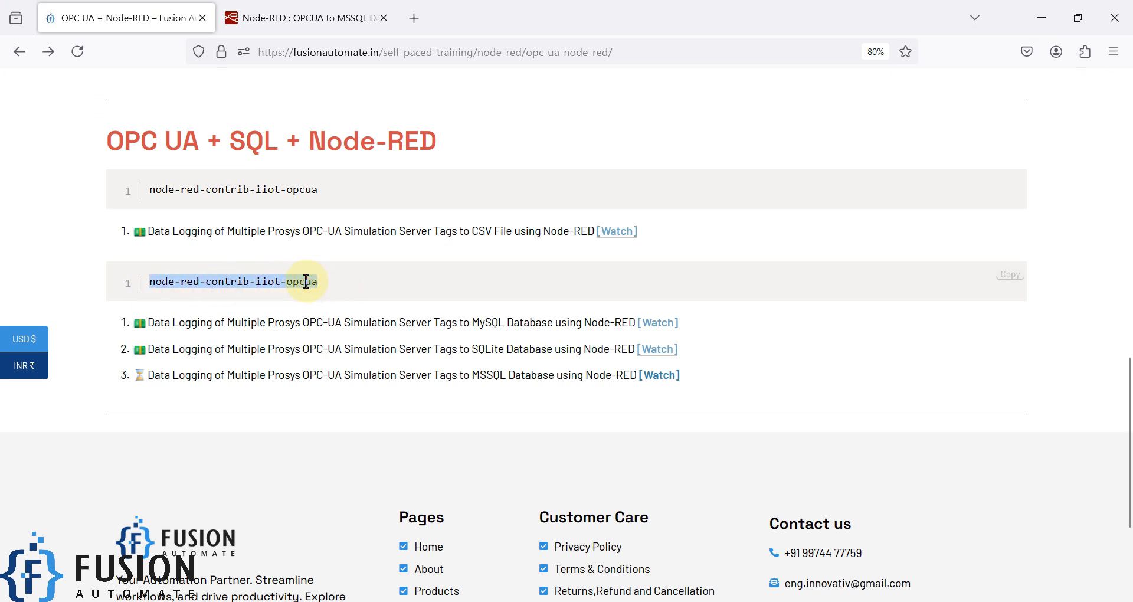
# Find the OPCUA-IIoT nodes in Node-RED's palette and locate the flow's timestamp inject node
pyautogui.click(339, 8)
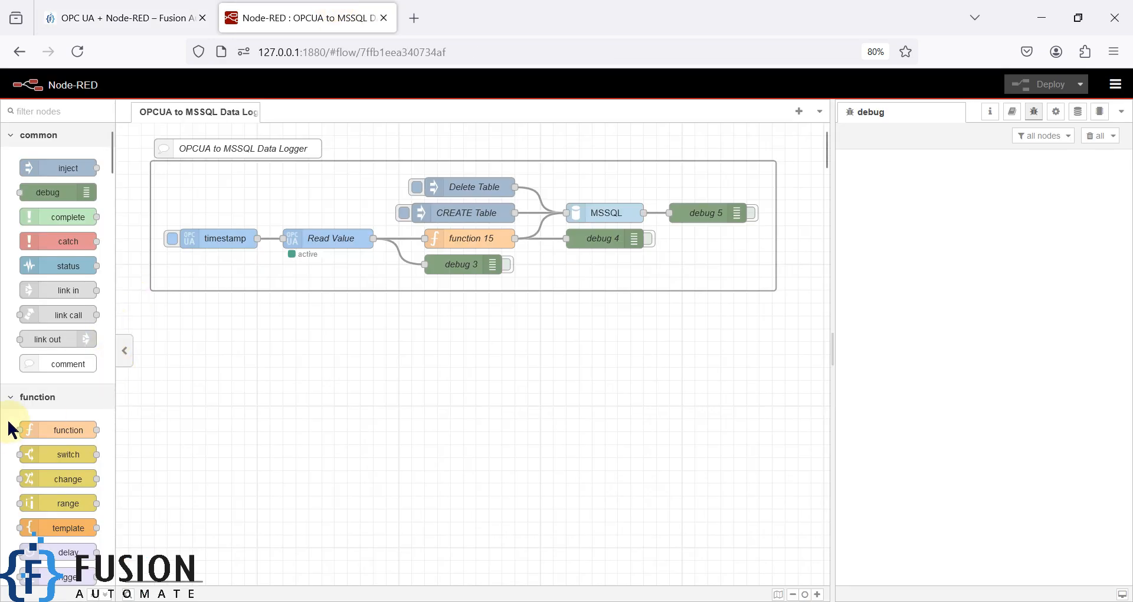
pyautogui.scroll(-15, 62, 380)
pyautogui.scroll(1, 65, 378)
pyautogui.click(73, 233)
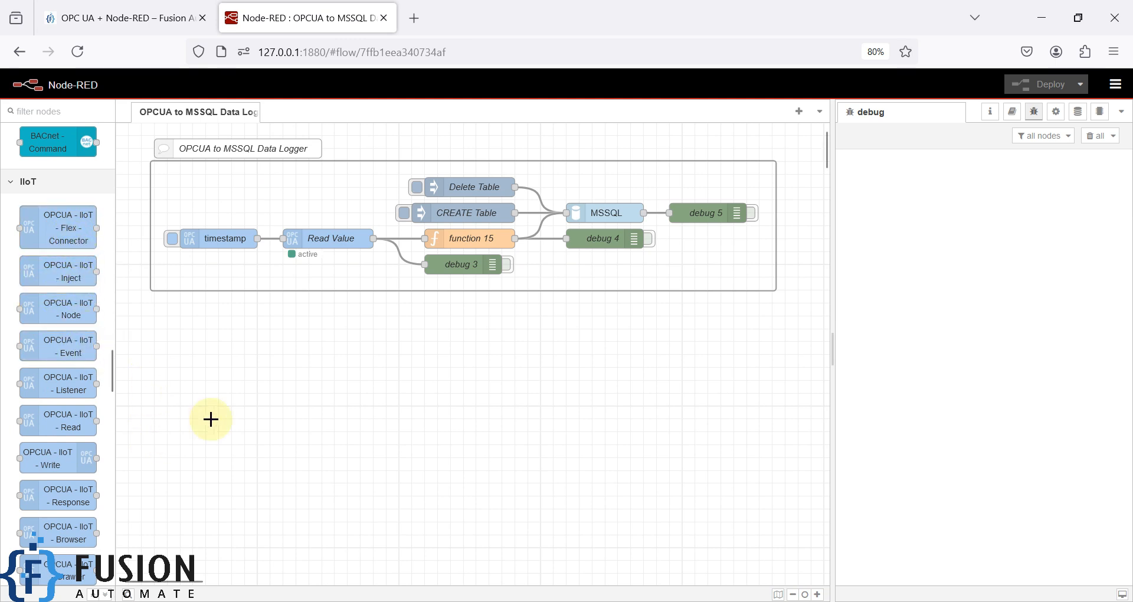
pyautogui.click(189, 236)
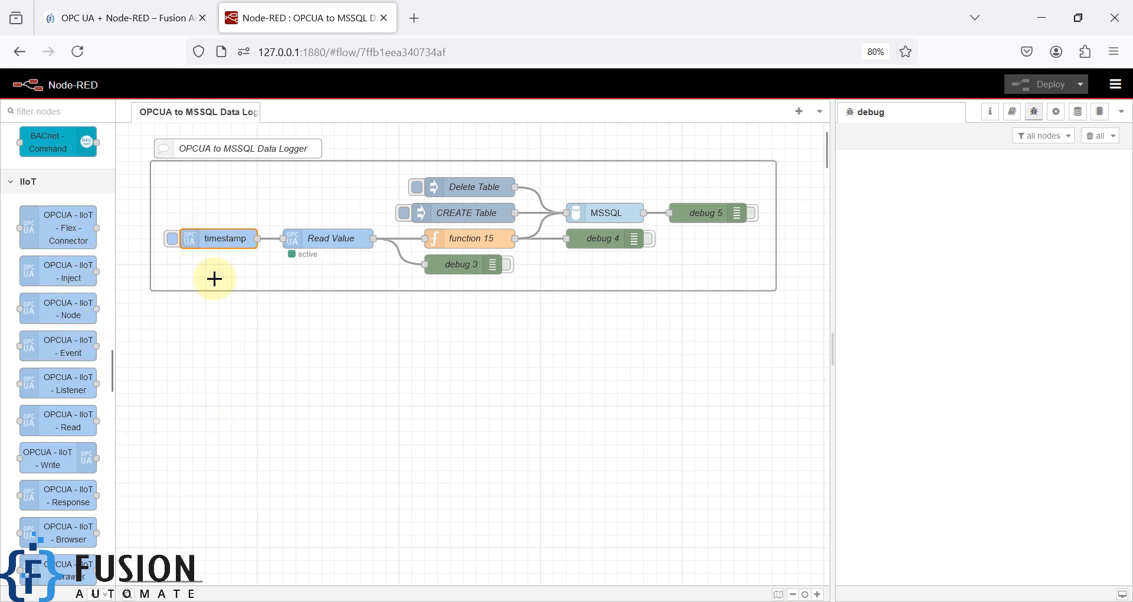
# Inspect the timestamp inject node's settings and its list of OPC UA nodes, and close the node editor
pyautogui.doubleClick(227, 238)
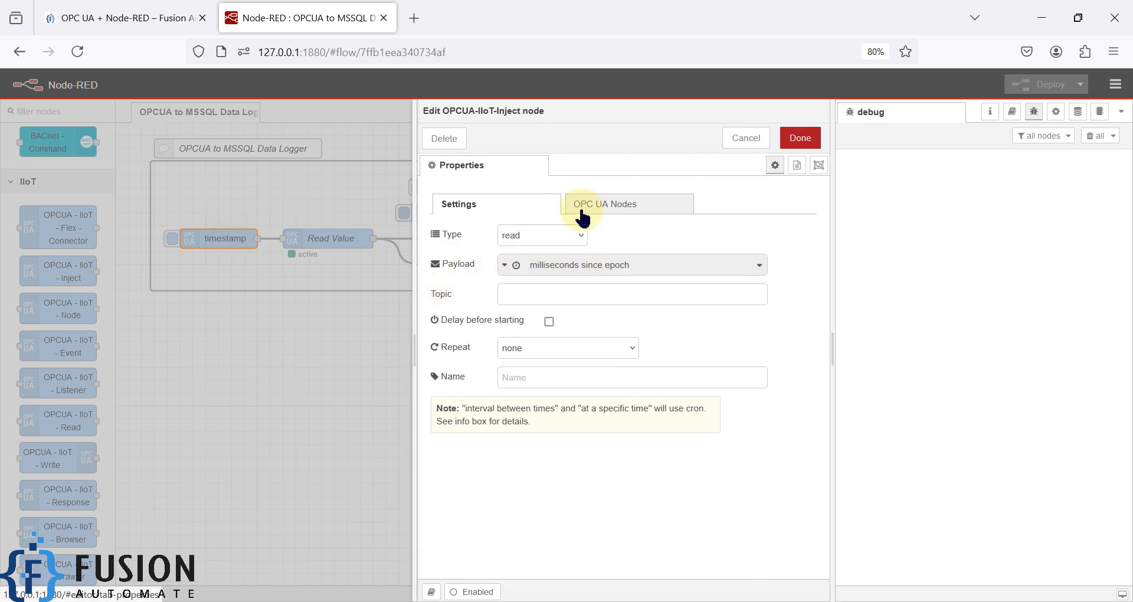
pyautogui.click(602, 207)
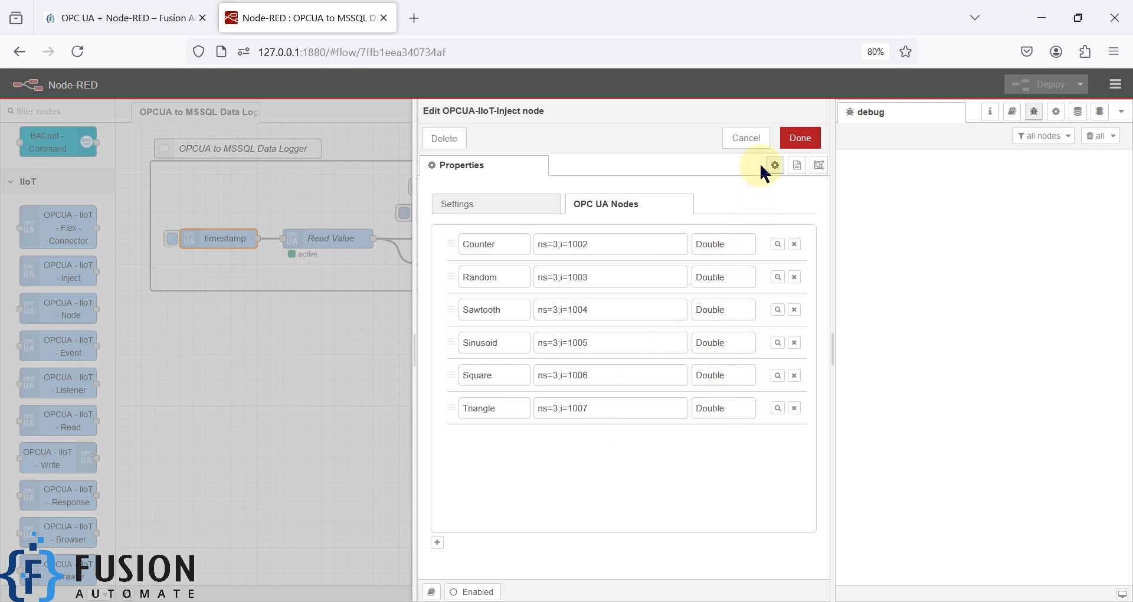
pyautogui.click(800, 138)
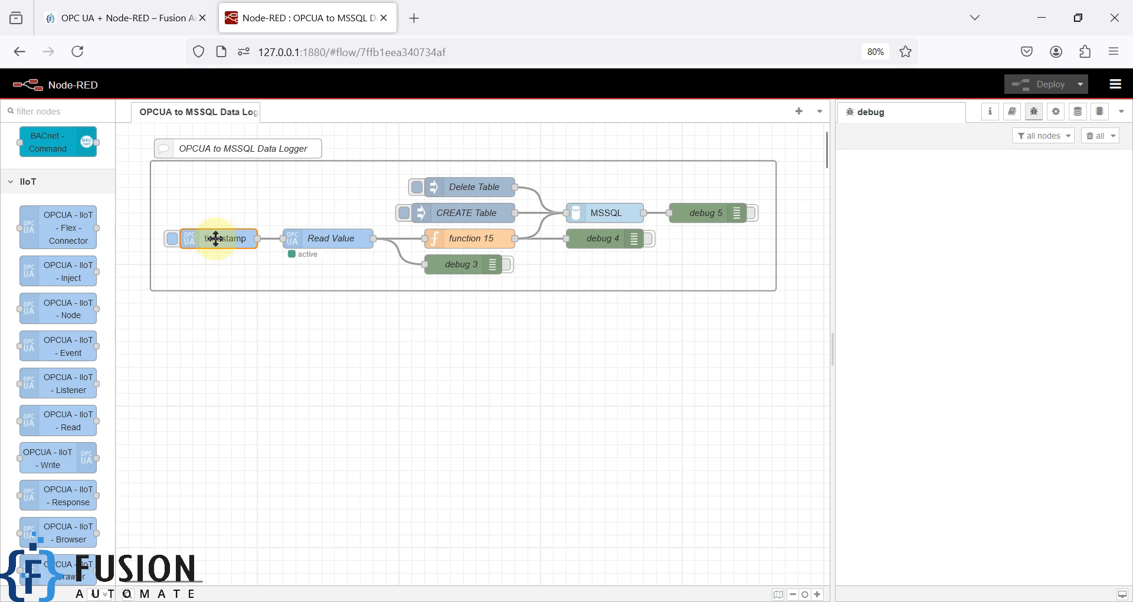
# Compare the endpoint of the Read Value node's LOCAL SERVER connector with the Prosys simulation server's connection address
pyautogui.doubleClick(328, 238)
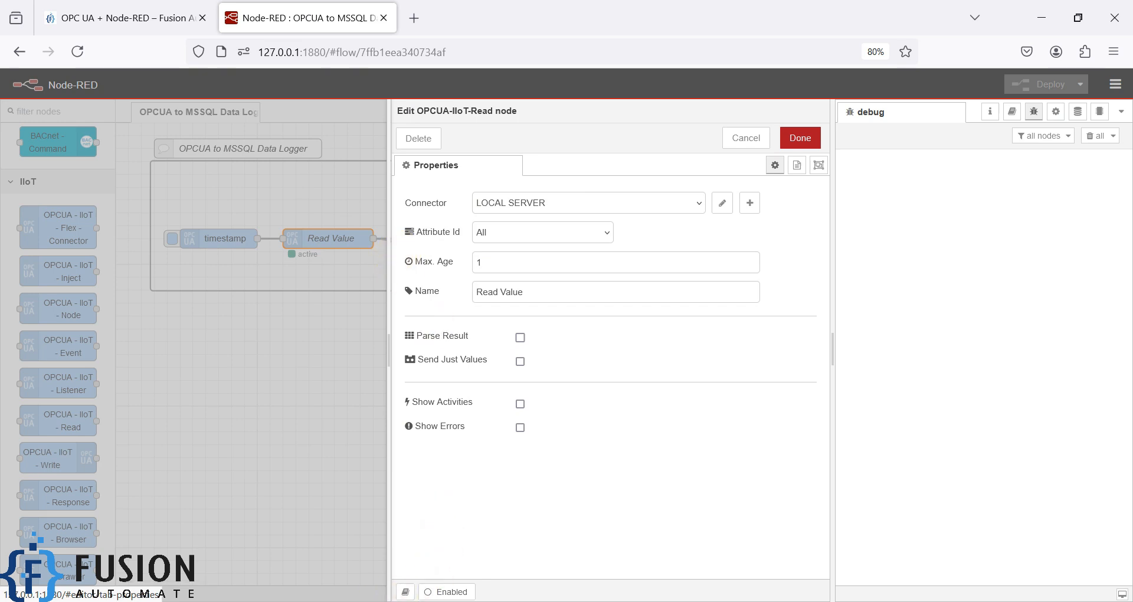
pyautogui.click(472, 601)
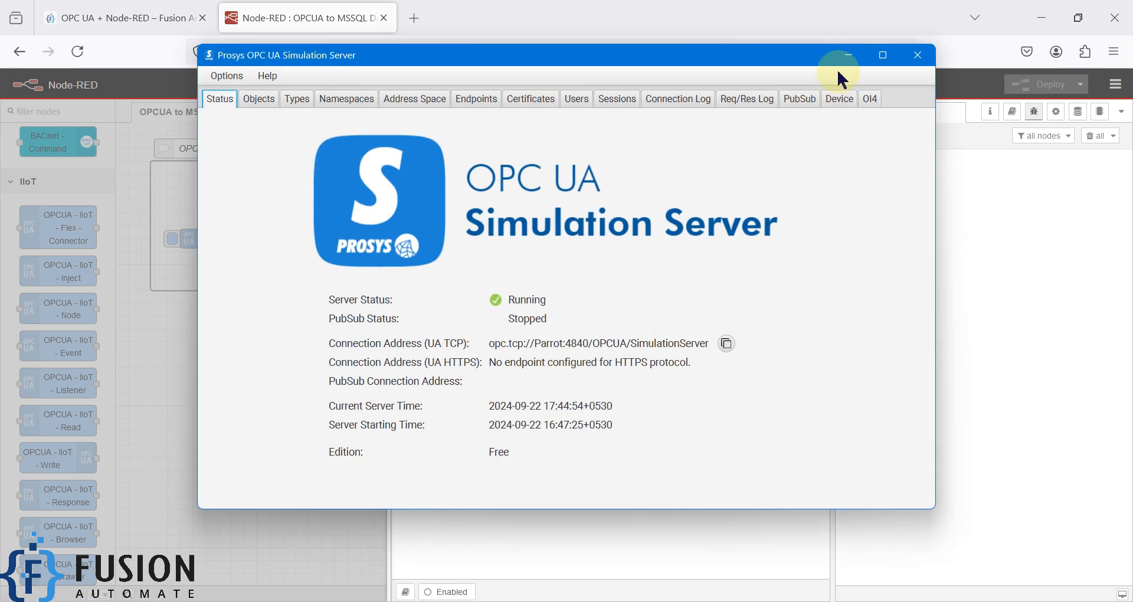
pyautogui.click(849, 55)
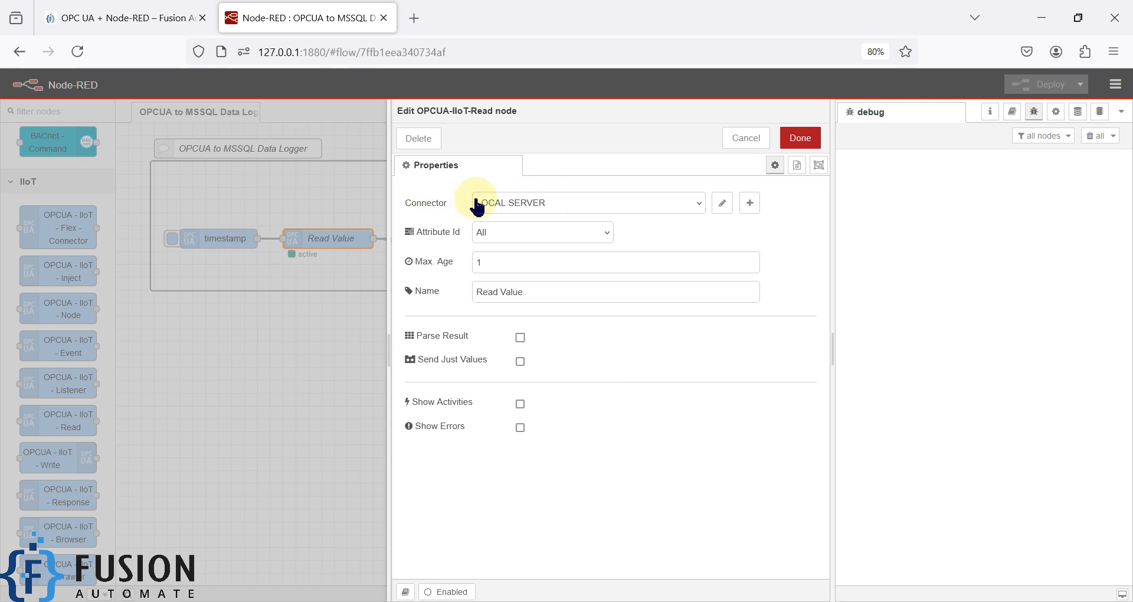
pyautogui.click(587, 211)
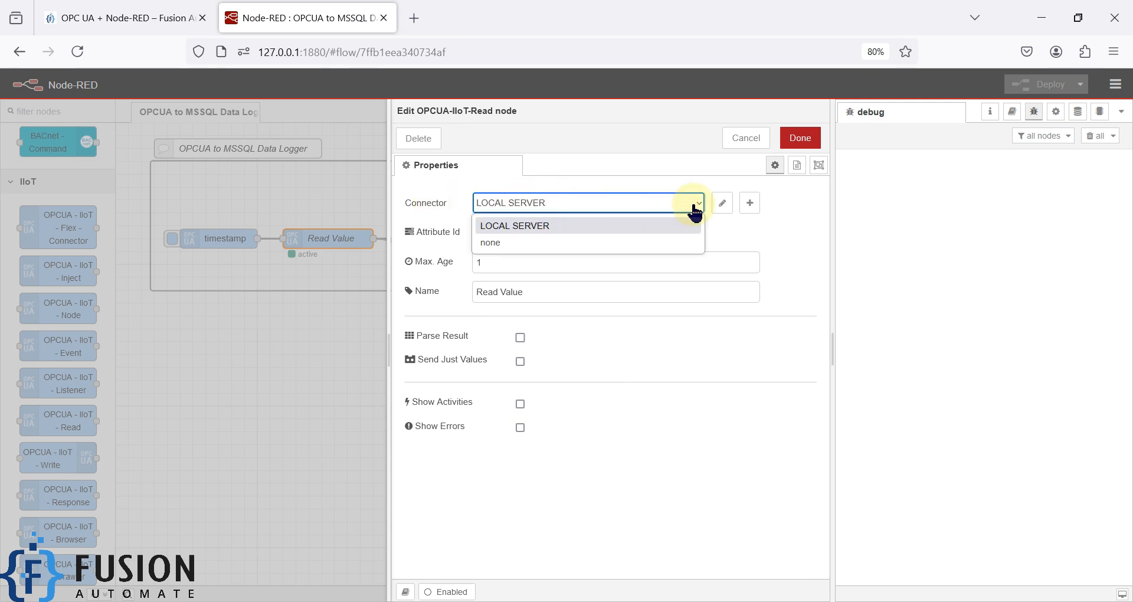
pyautogui.click(722, 203)
pyautogui.moveTo(712, 267); pyautogui.dragTo(457, 265)
pyautogui.hotkey('alt', 'Tab')
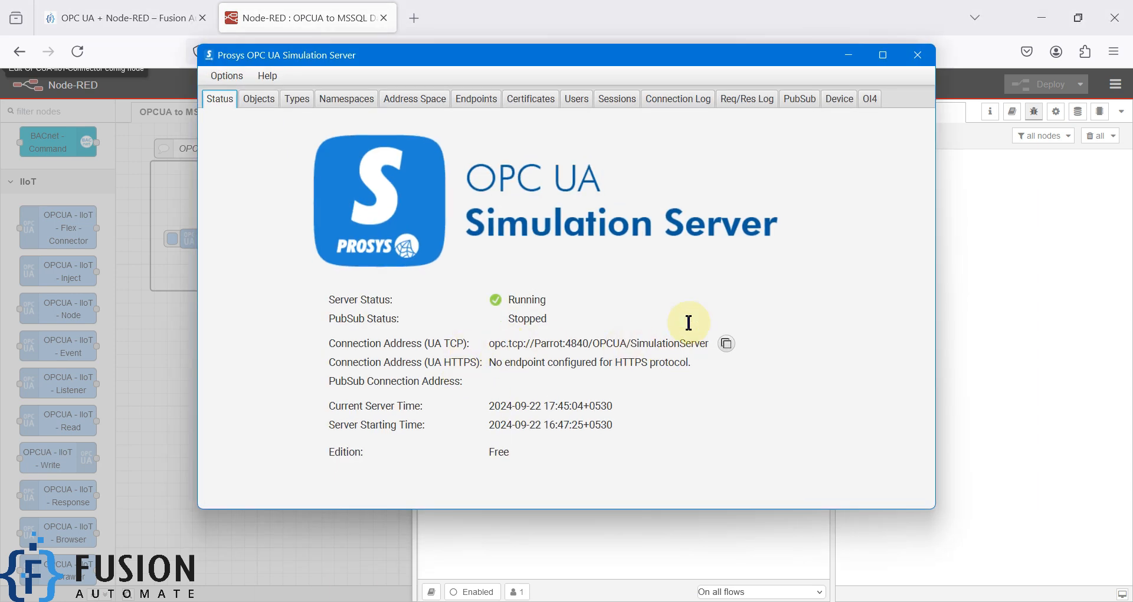
pyautogui.click(850, 55)
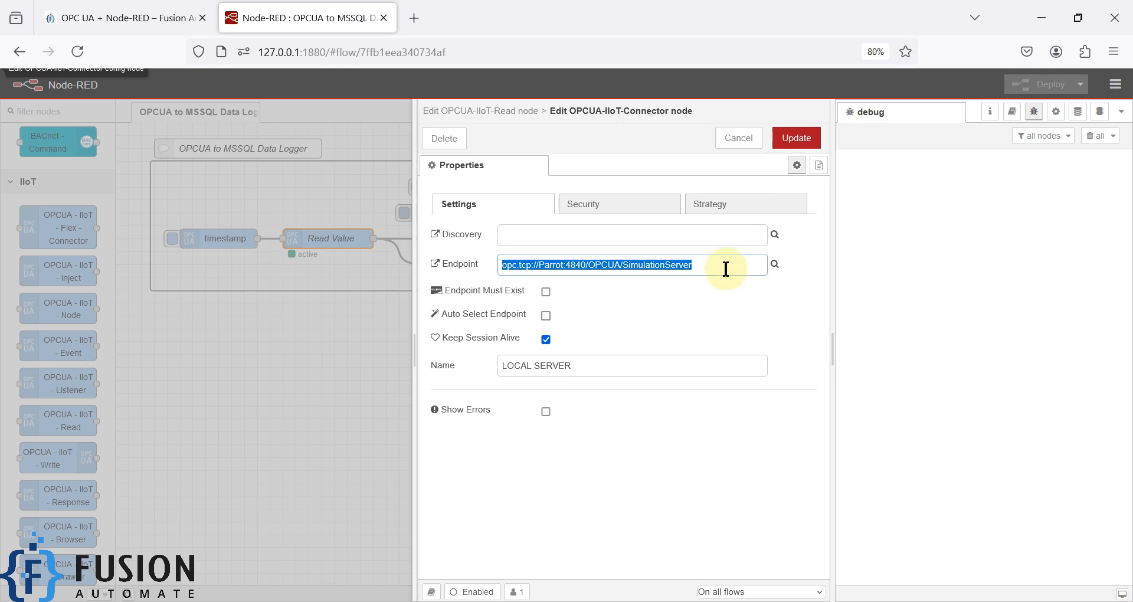
# Review the LOCAL SERVER connector's endpoint and security settings, and leave its configuration without saving
pyautogui.click(726, 268)
pyautogui.moveTo(694, 264); pyautogui.dragTo(481, 263)
pyautogui.click(590, 242)
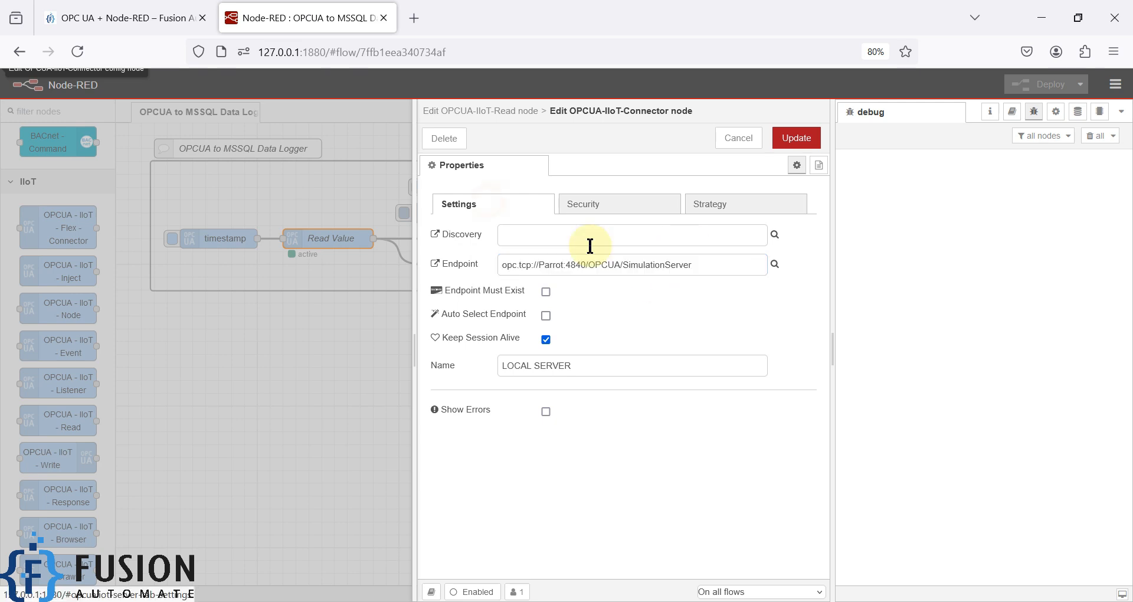
pyautogui.click(613, 210)
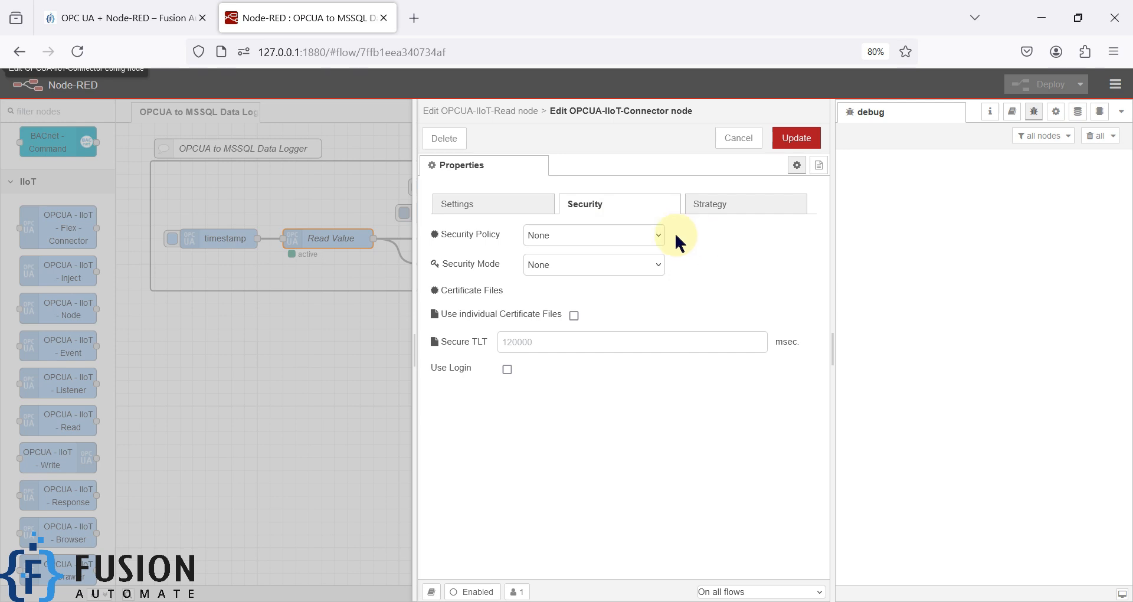
pyautogui.click(473, 203)
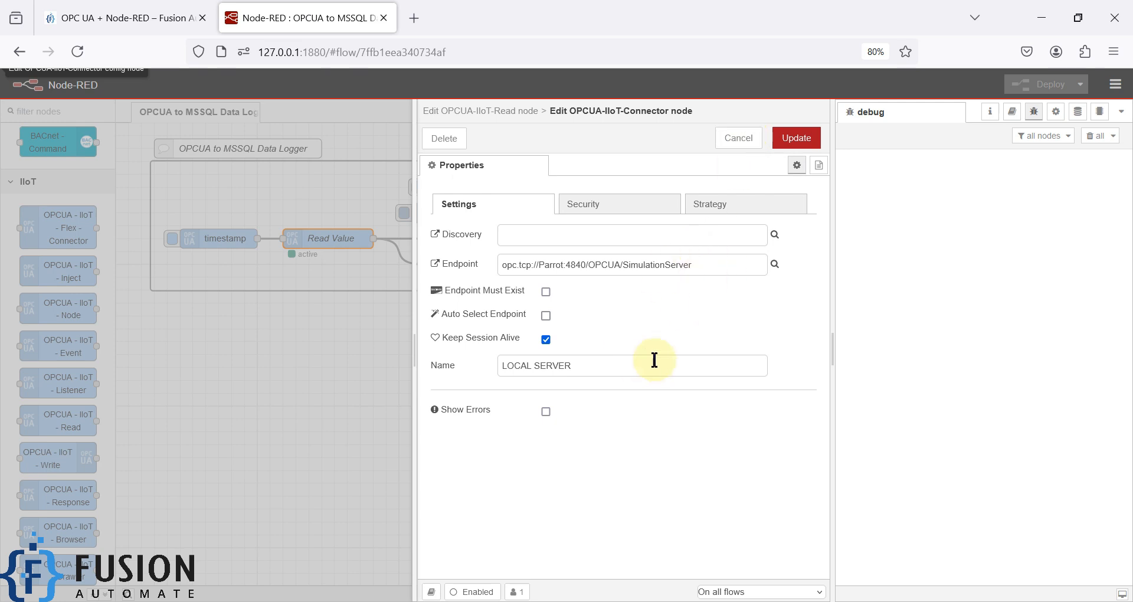
pyautogui.click(739, 140)
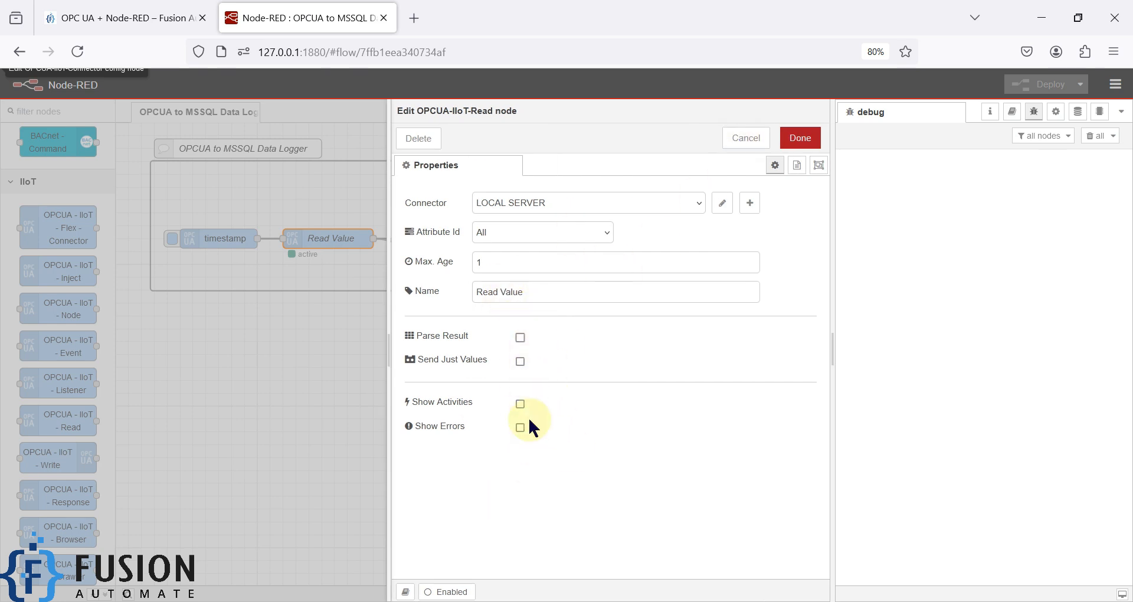
# View the Attribute Id options of the Read Value node, and close its editor without saving
pyautogui.click(531, 233)
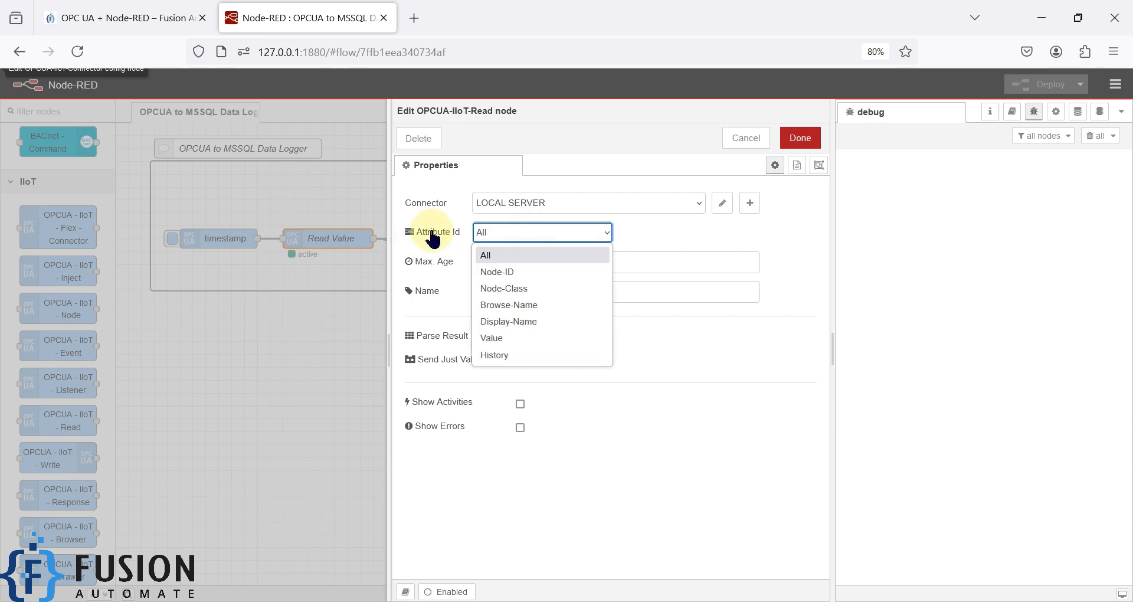
pyautogui.click(692, 229)
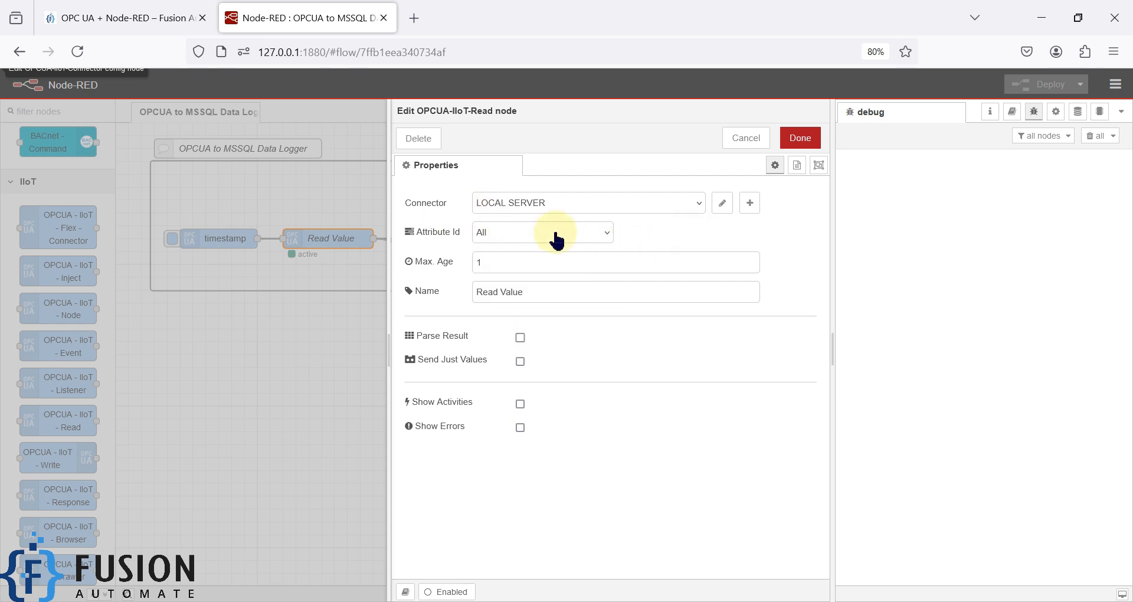
pyautogui.click(742, 140)
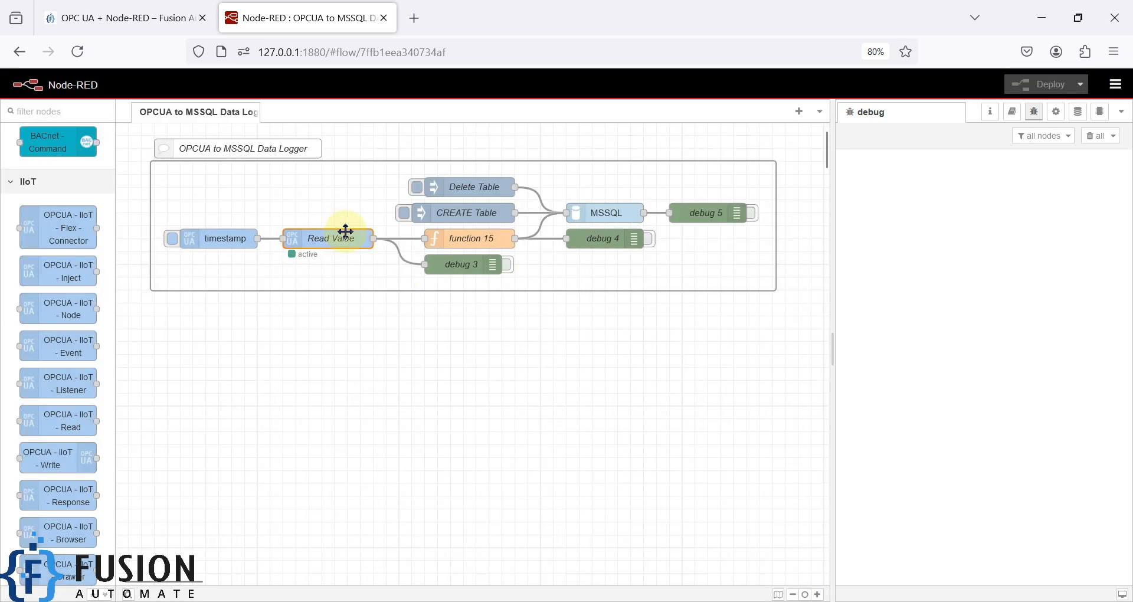
pyautogui.click(475, 238)
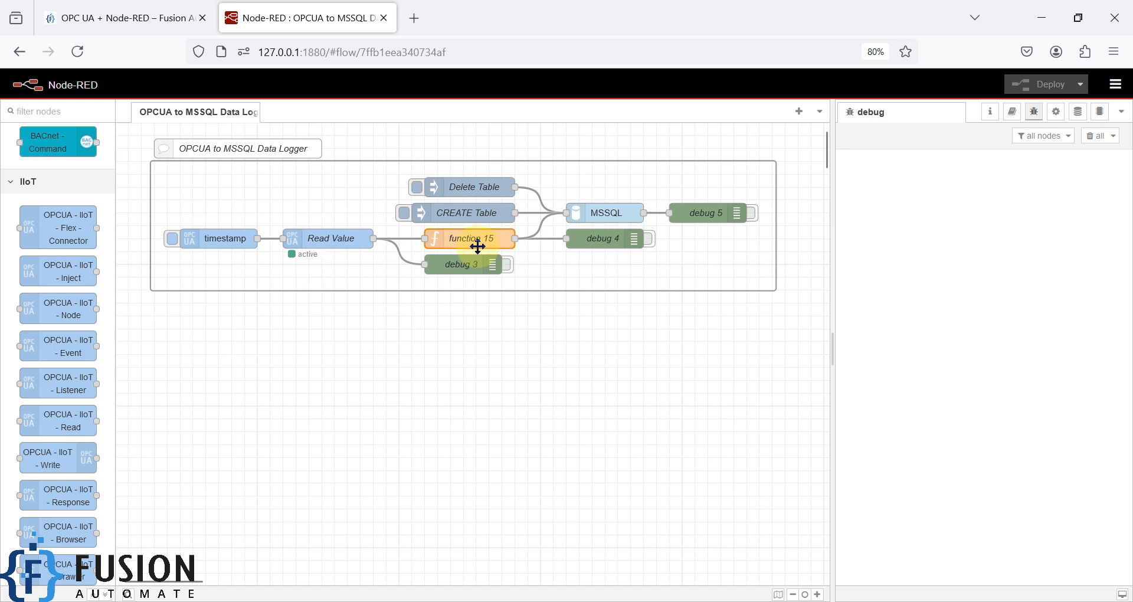
pyautogui.click(337, 243)
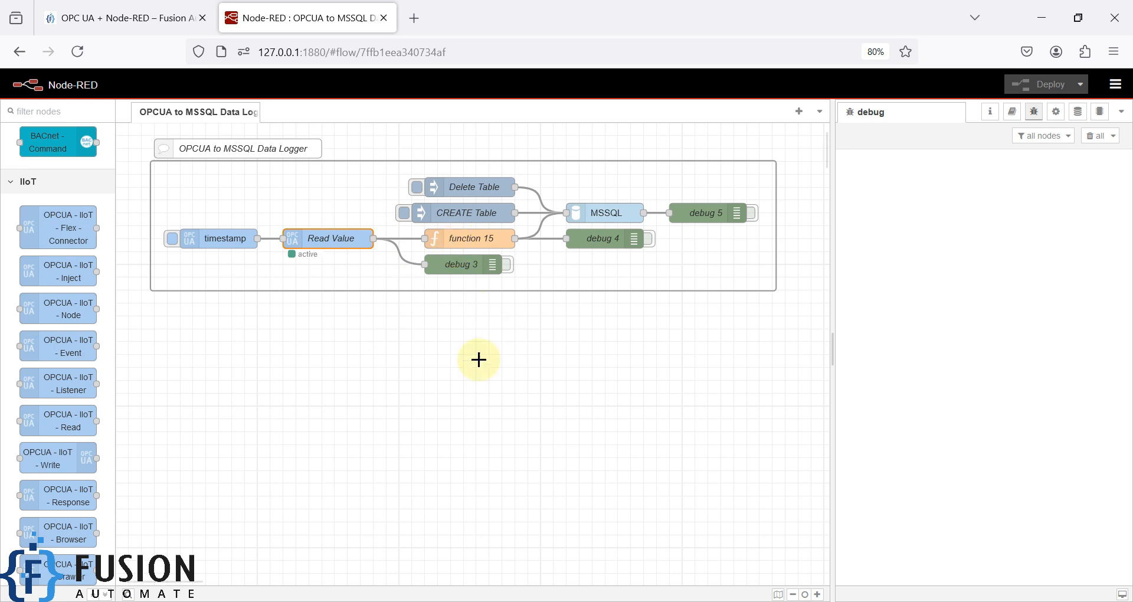
# Switch to SQL Server Management Studio and refresh the Test database
pyautogui.click(424, 601)
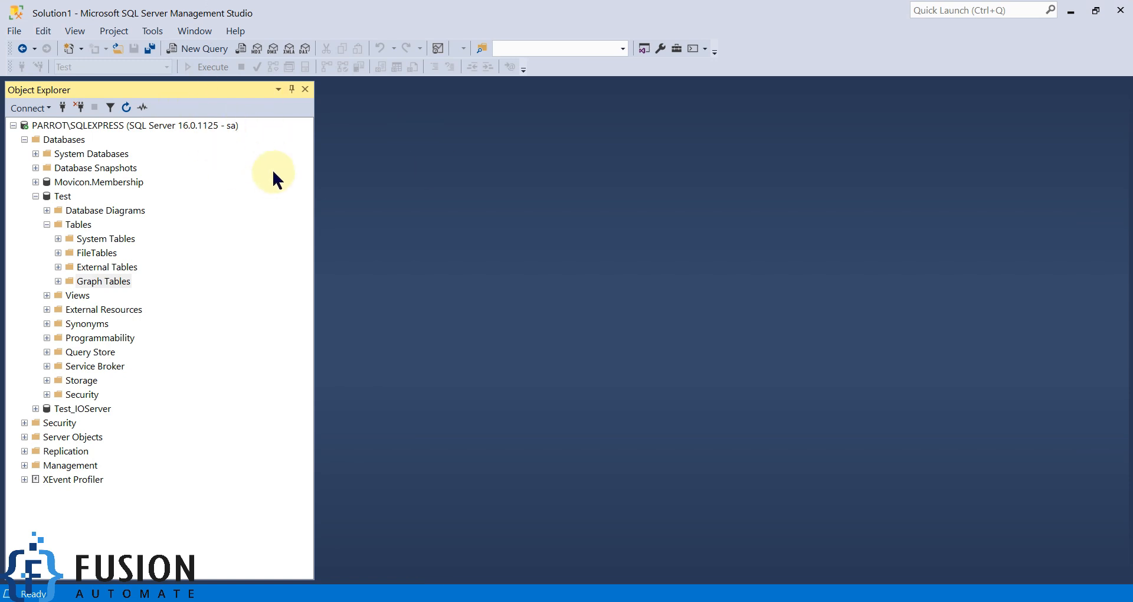
pyautogui.click(61, 196)
pyautogui.click(125, 107)
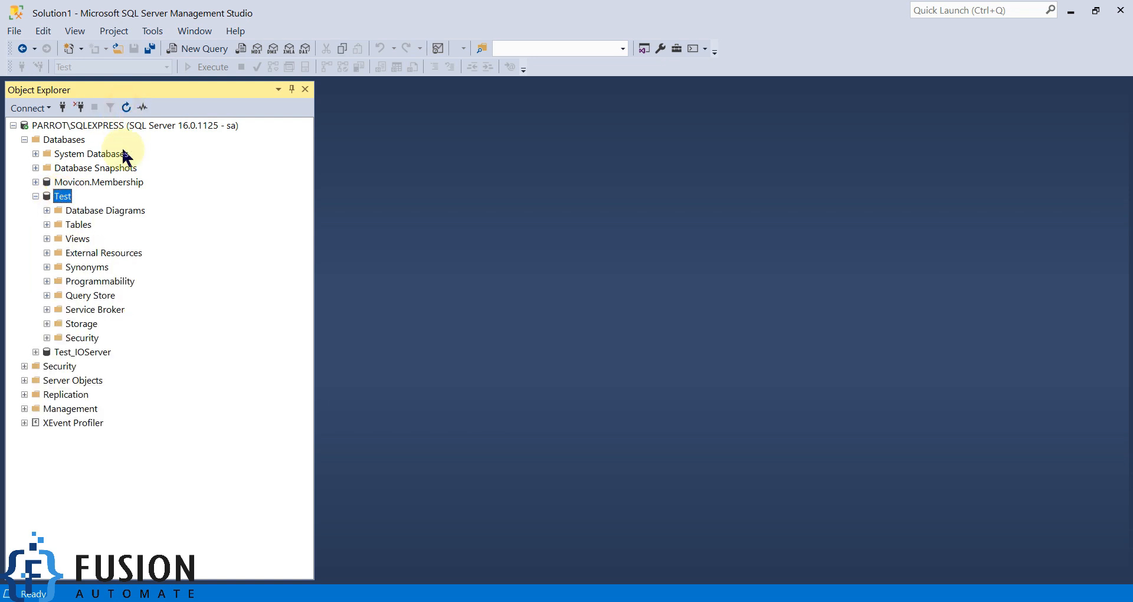
# List the tables of the Test database, and switch back to Node-RED
pyautogui.click(47, 225)
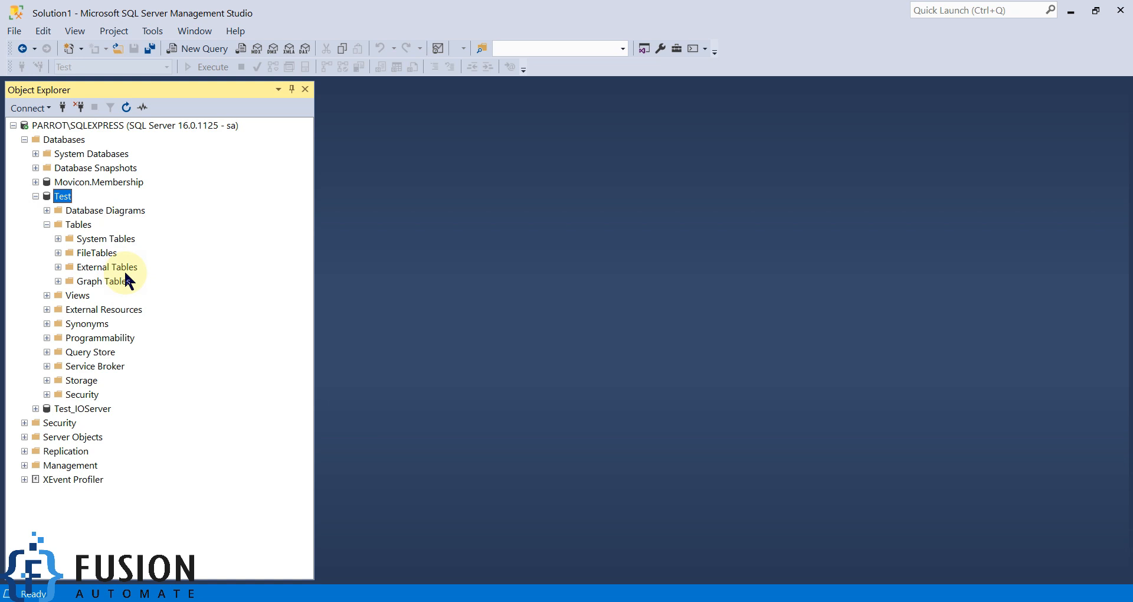
pyautogui.click(1070, 11)
# Trigger the CREATE Table inject node to create the logging table in the database
pyautogui.click(478, 187)
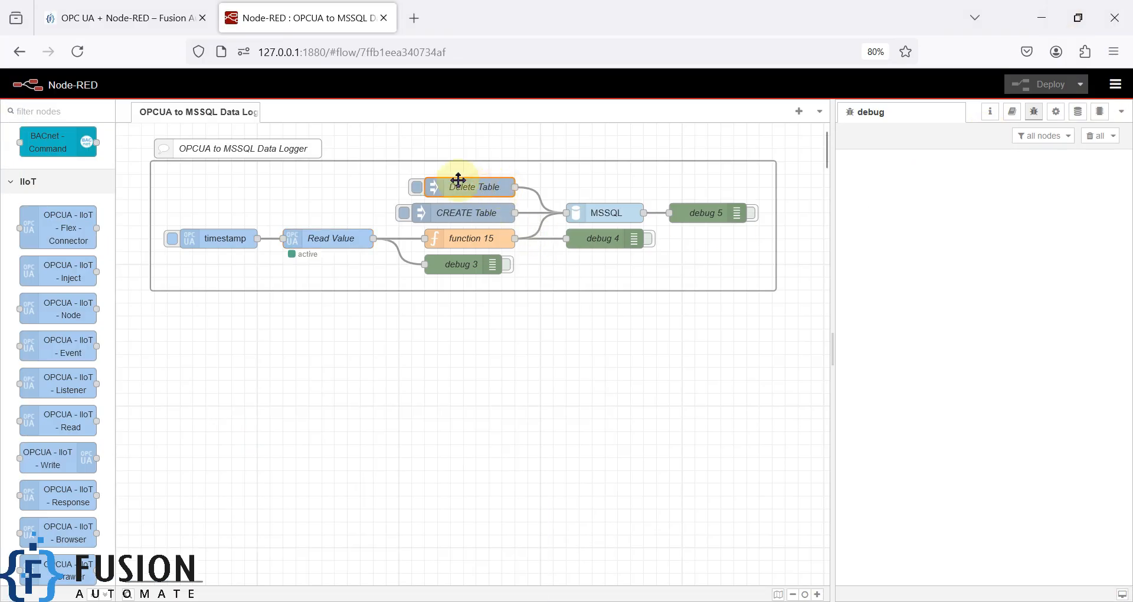
pyautogui.click(480, 213)
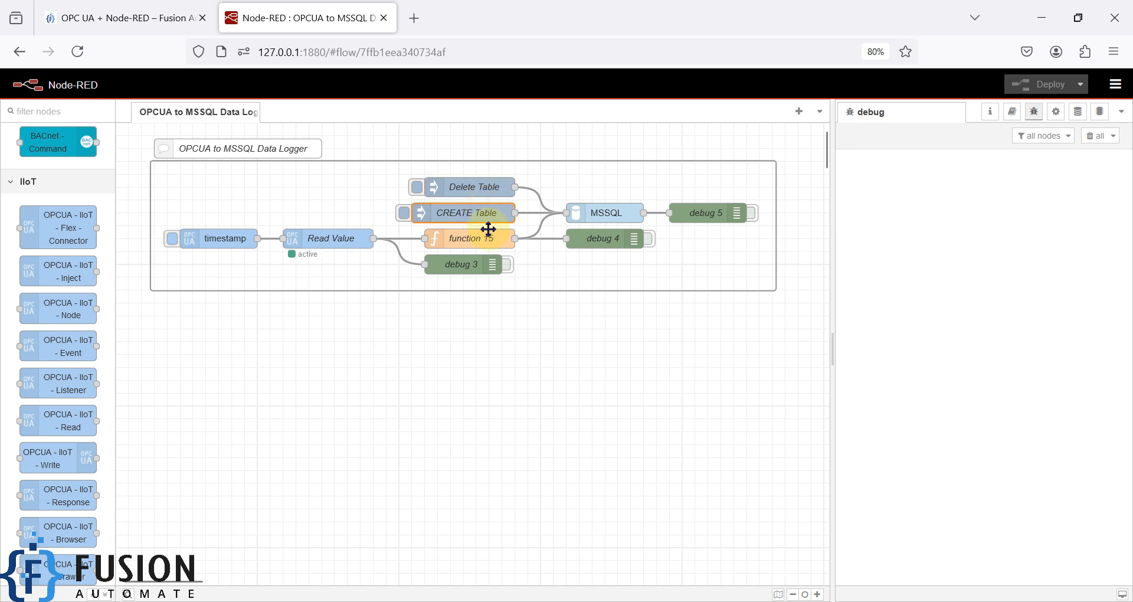
pyautogui.click(599, 346)
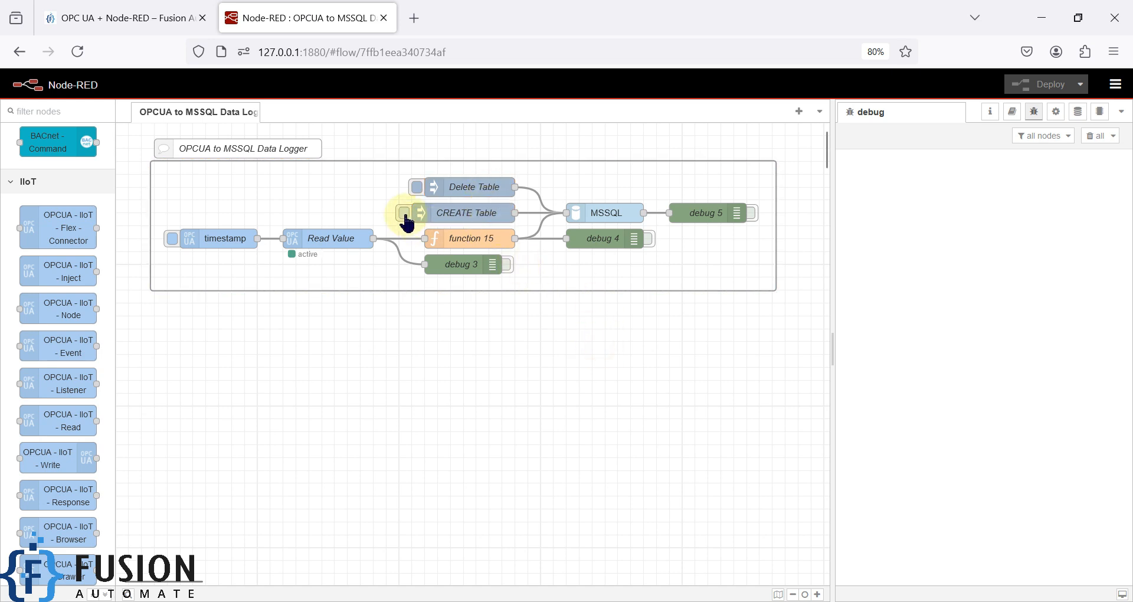
pyautogui.click(405, 213)
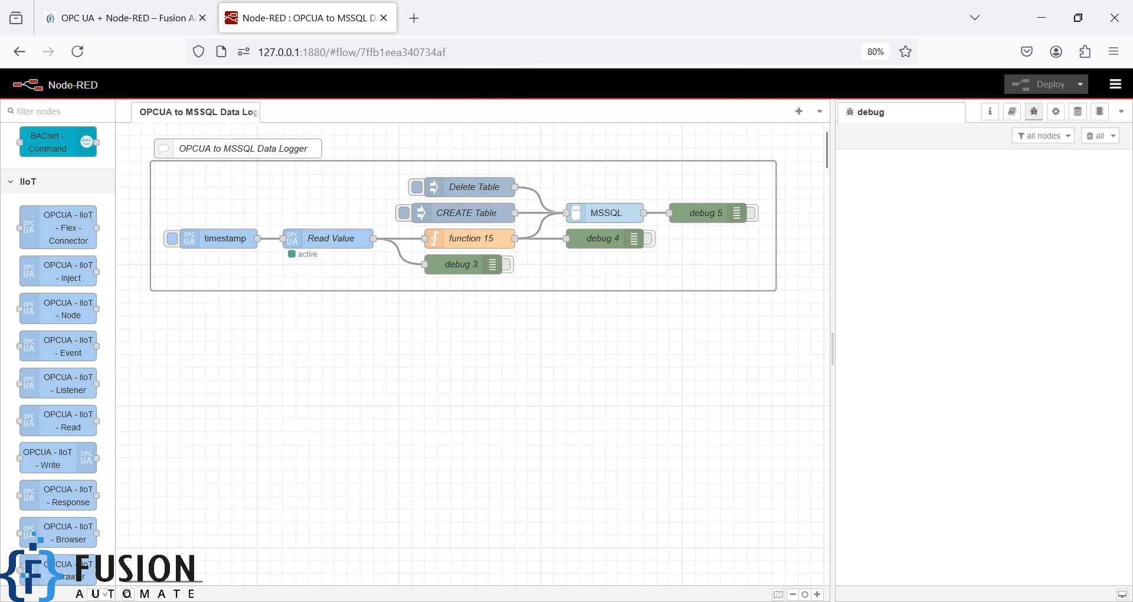
# Switch to SQL Server Management Studio, refresh the Test database and list its tables again
pyautogui.moveTo(316, 601)
pyautogui.click(316, 546)
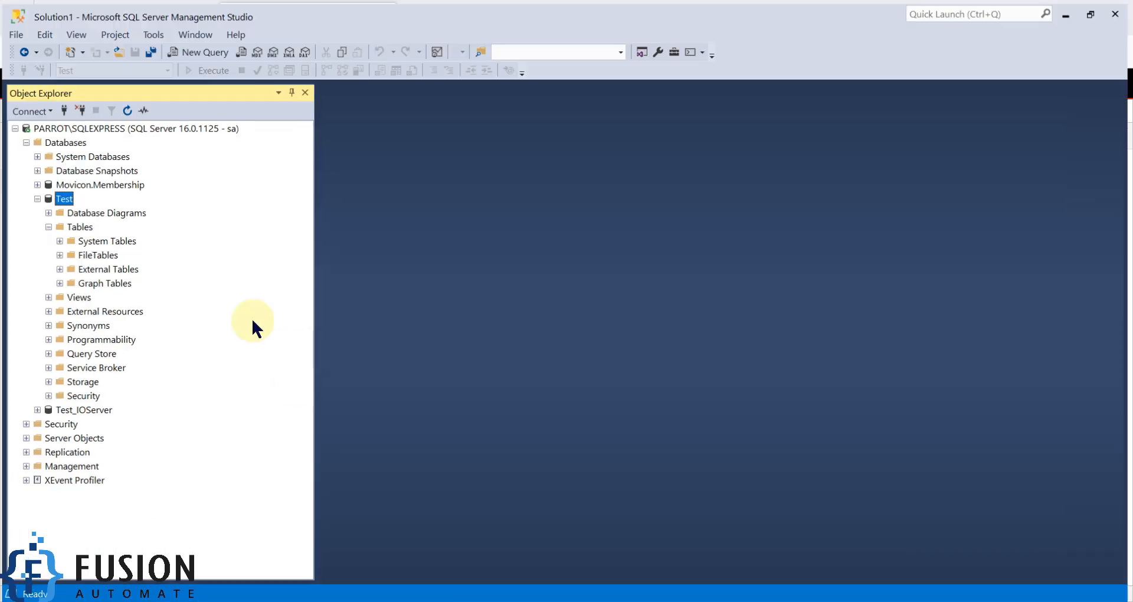
pyautogui.click(126, 107)
pyautogui.click(47, 224)
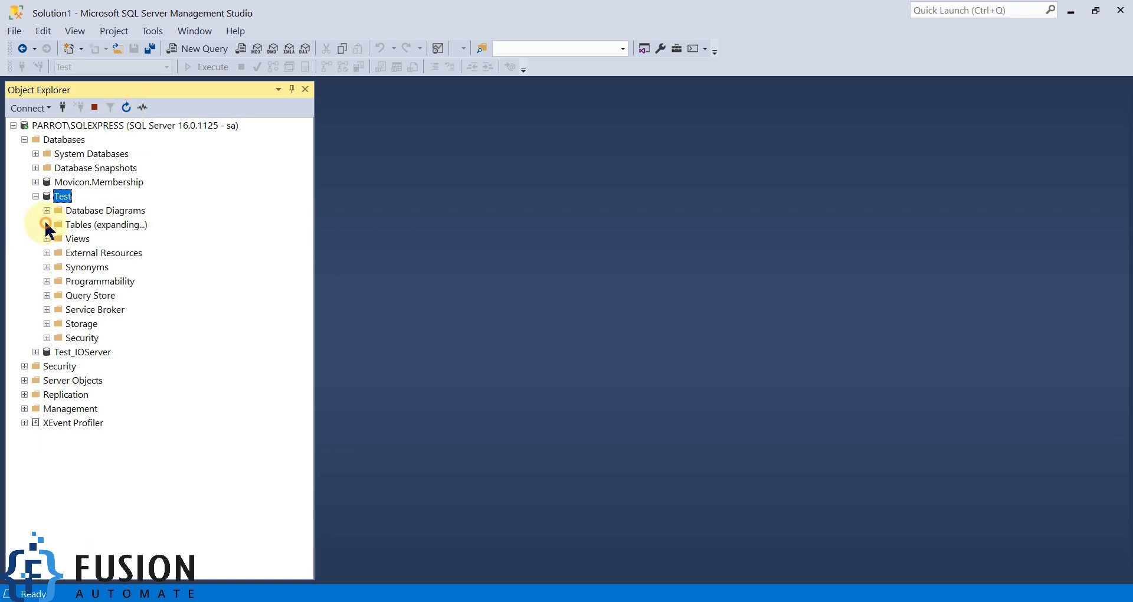
# Query the top 1000 rows of the dbo.OPCUA_Data table, and enlarge the results area below the query
pyautogui.click(140, 296)
pyautogui.rightClick(128, 298)
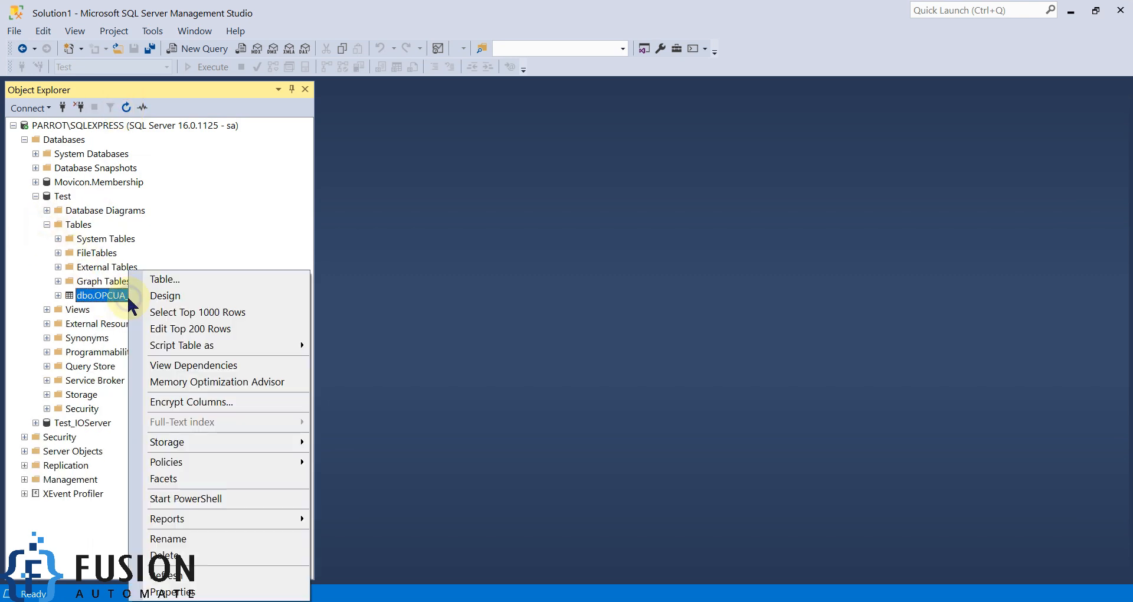
pyautogui.click(169, 313)
pyautogui.moveTo(450, 337); pyautogui.dragTo(455, 172)
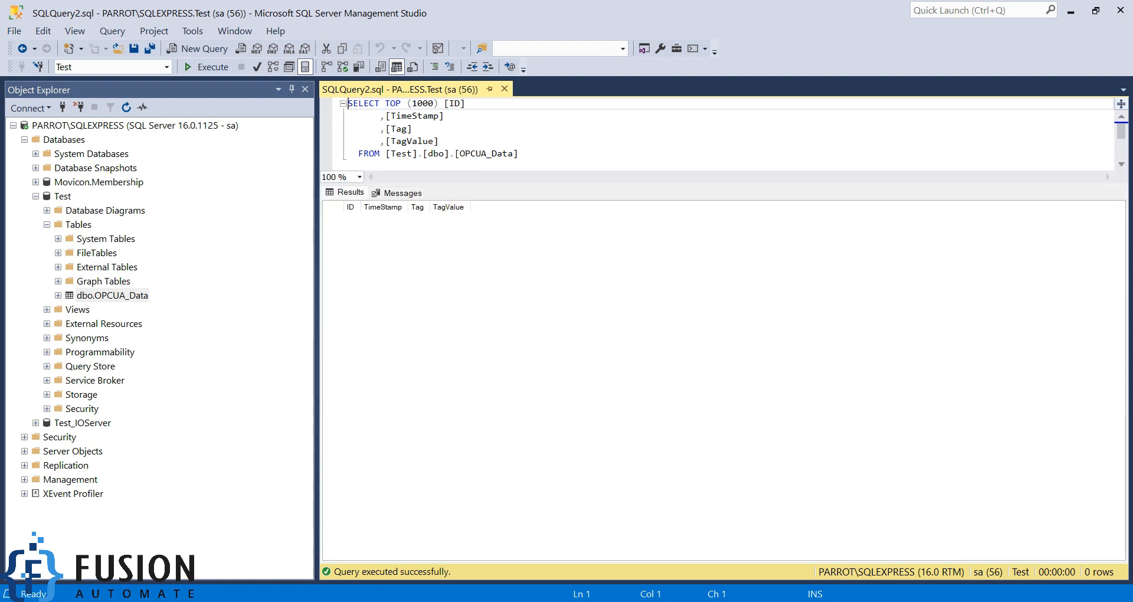
# Switch to Node-RED, review the MSSQL node's connection settings, and close both editors without saving
pyautogui.click(378, 601)
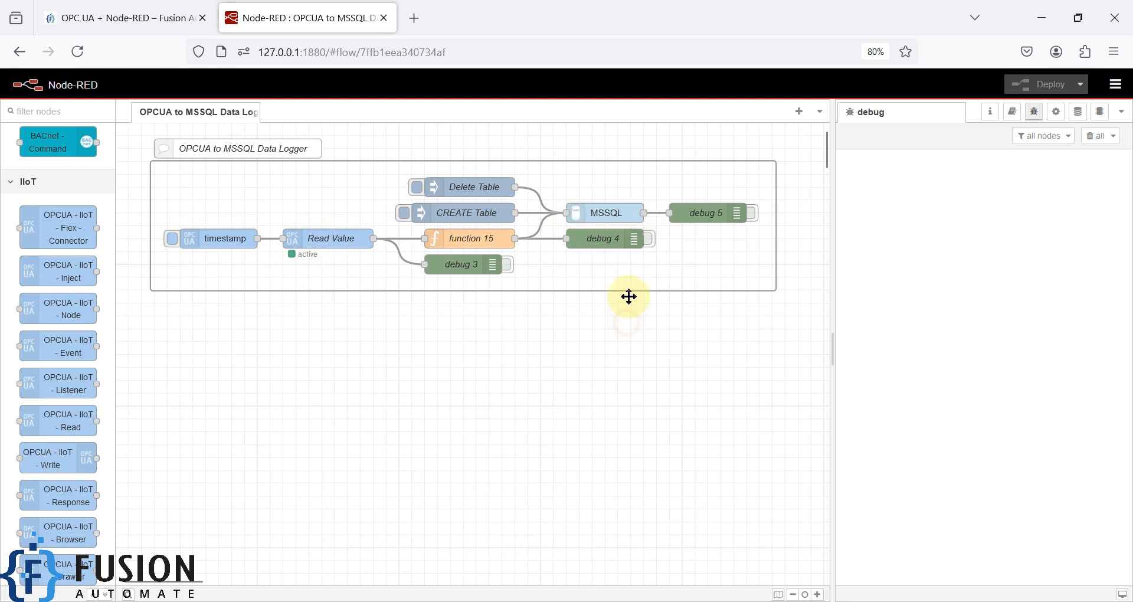
pyautogui.doubleClick(616, 212)
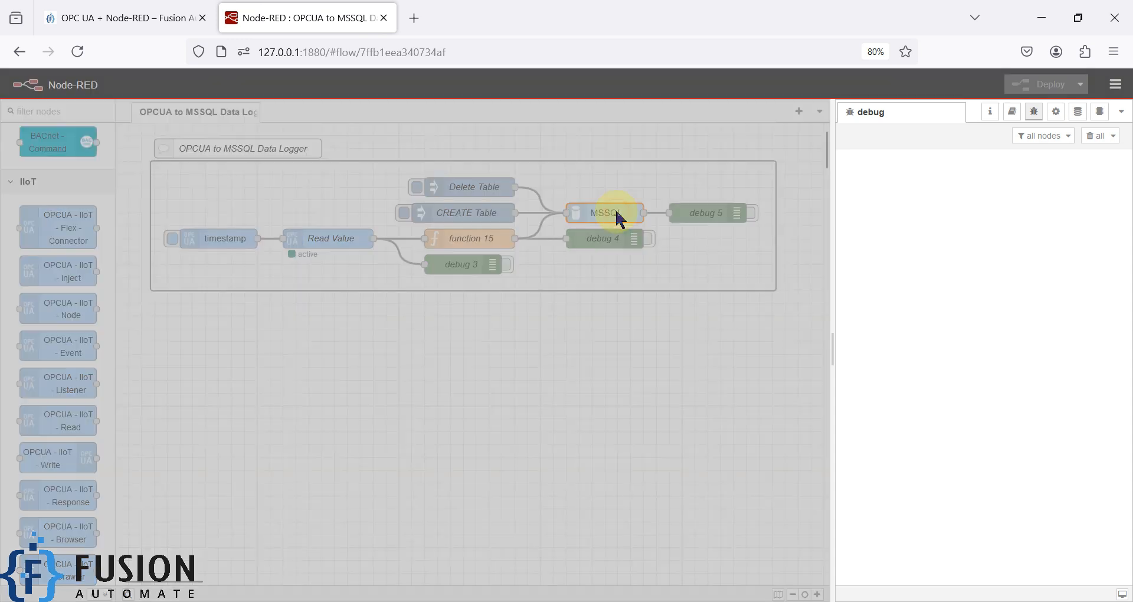
pyautogui.click(755, 199)
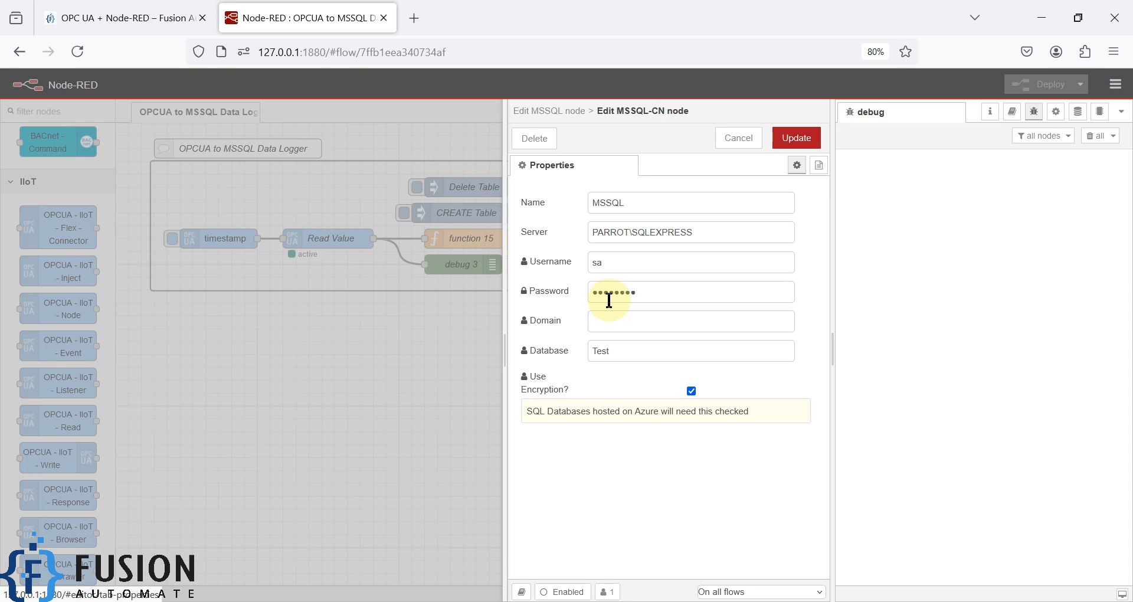
pyautogui.click(734, 141)
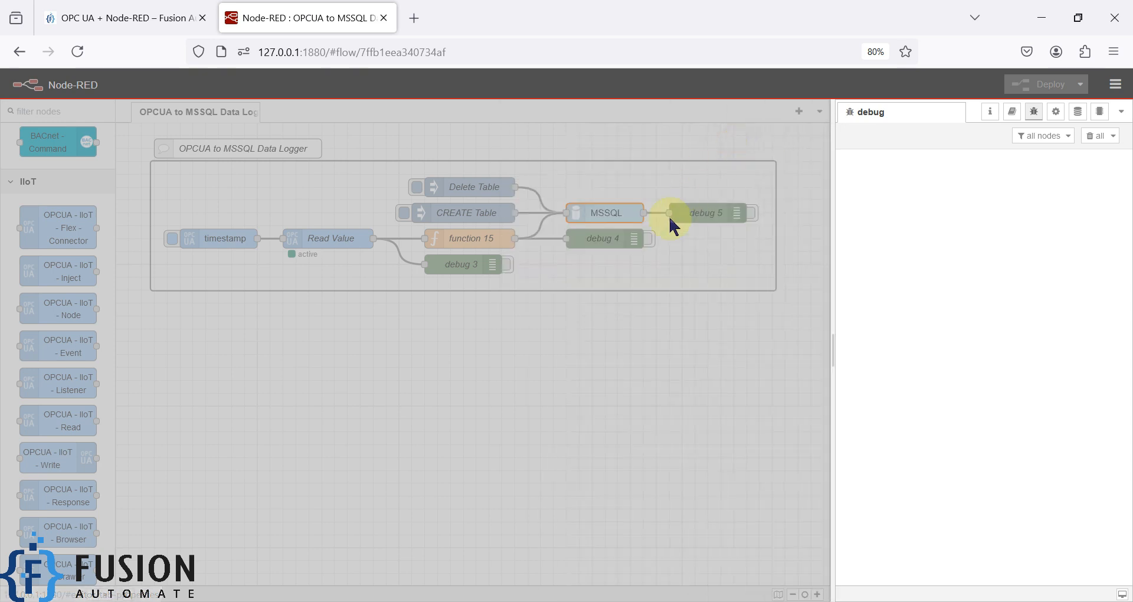
pyautogui.click(743, 144)
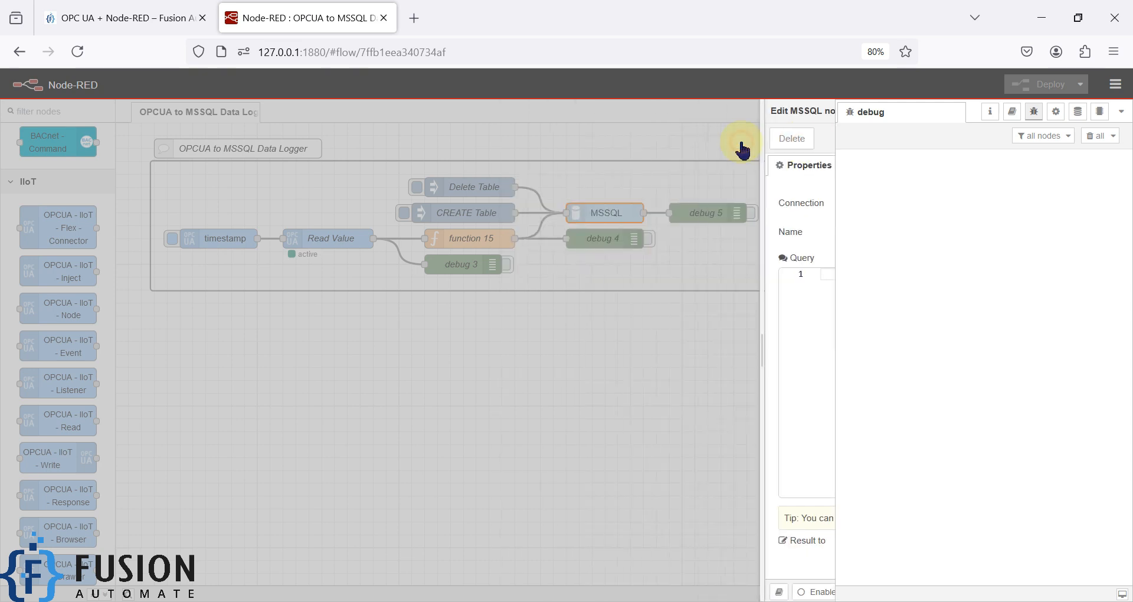
# Trigger the timestamp inject node once, and rerun the OPCUA_Data query in SQL Server Management Studio
pyautogui.click(169, 241)
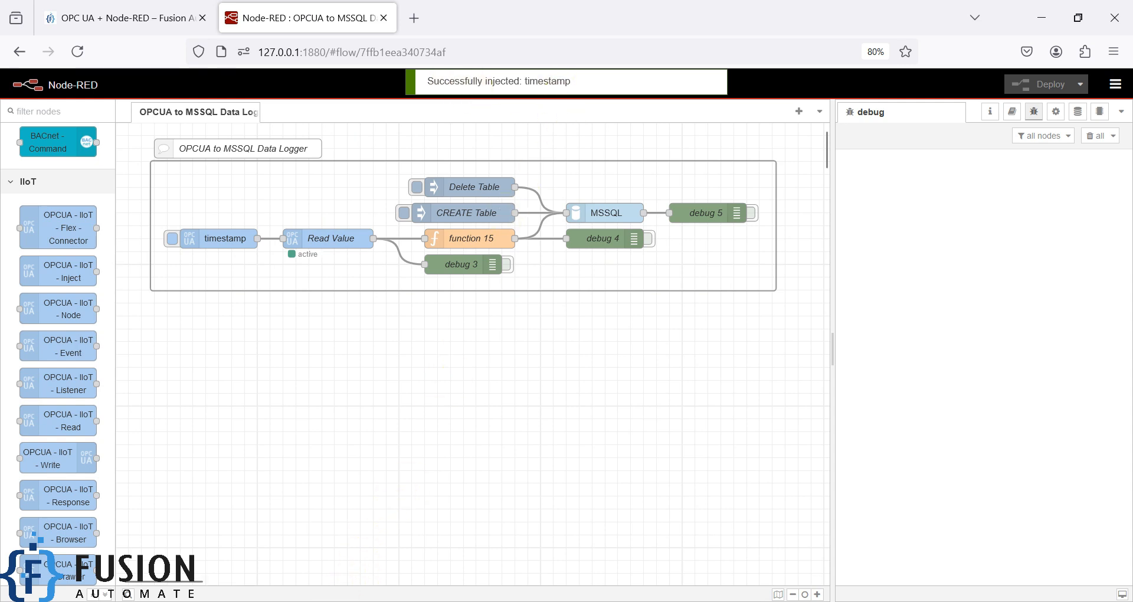
pyautogui.click(318, 601)
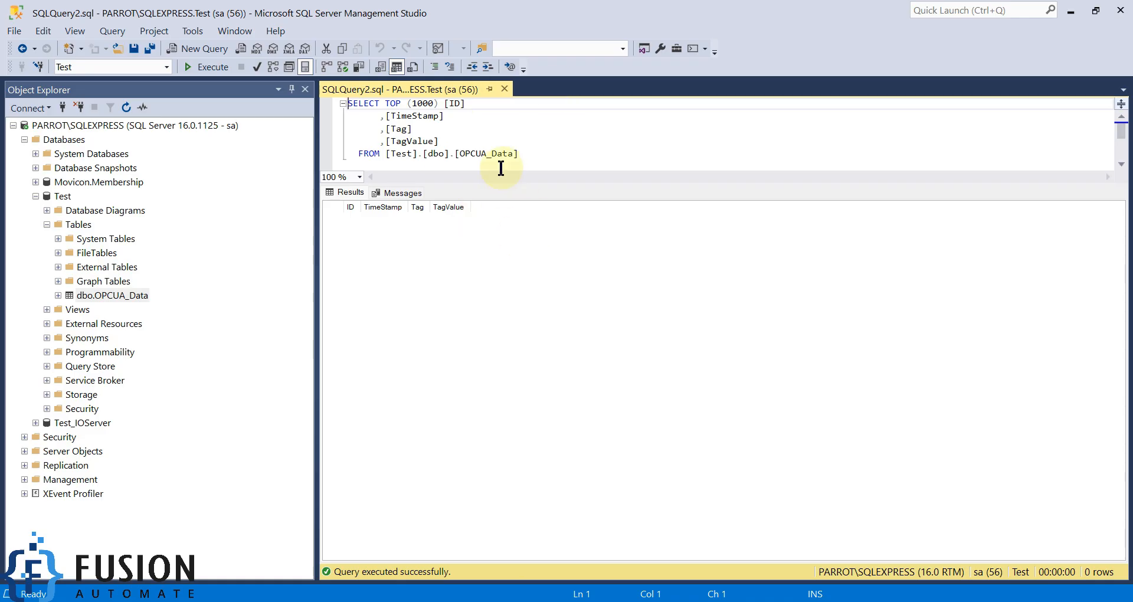
pyautogui.click(207, 66)
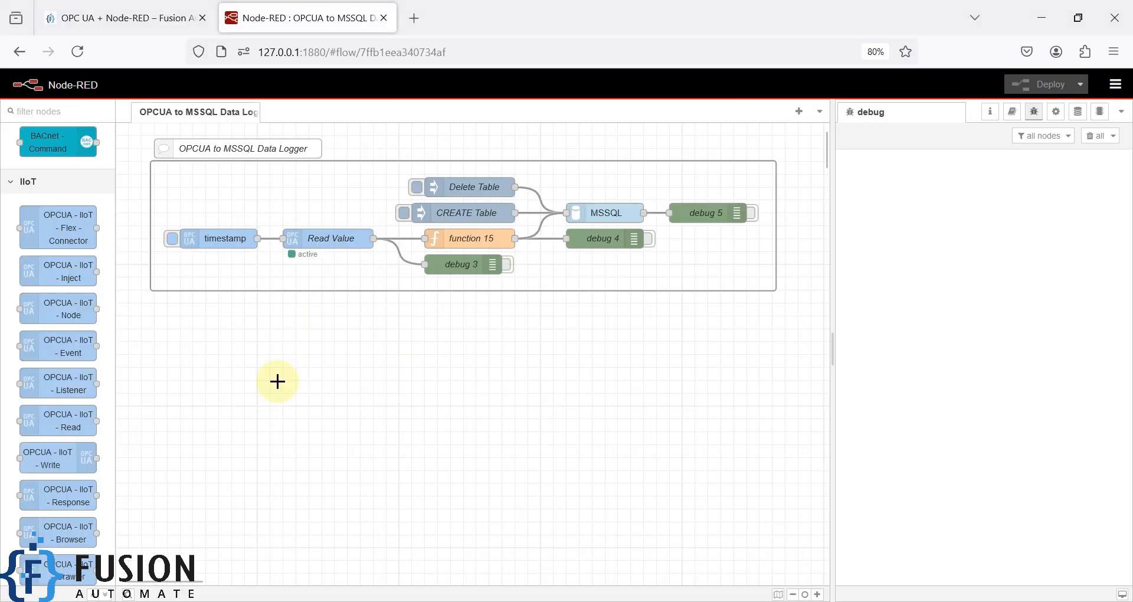
# Enable a delay before starting of 1 second for the timestamp inject node in Node-RED
pyautogui.doubleClick(223, 239)
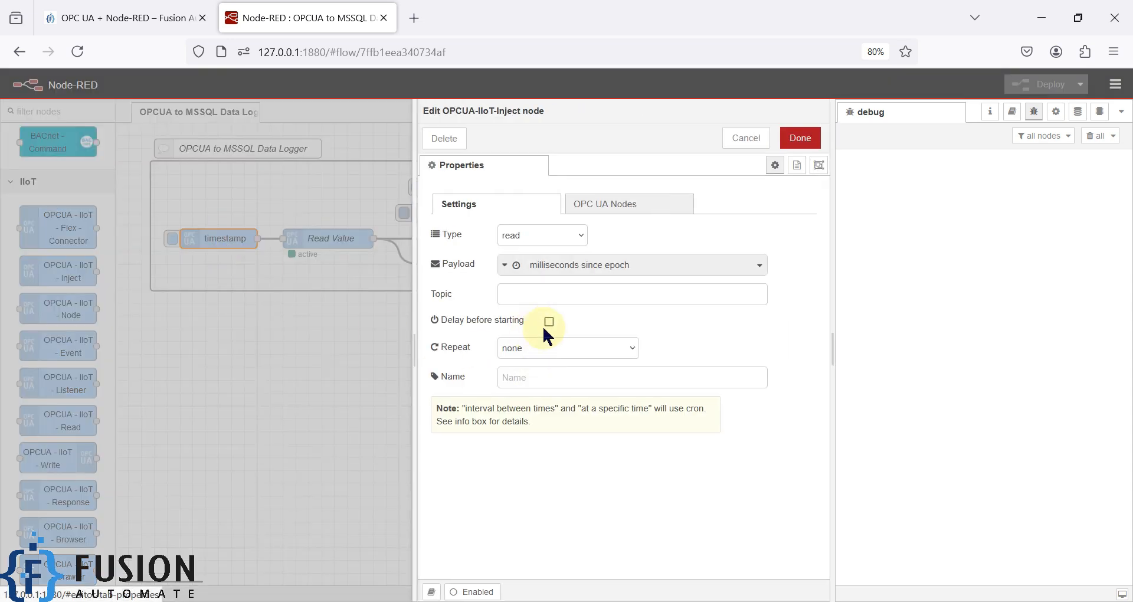
pyautogui.click(547, 324)
pyautogui.doubleClick(505, 324)
# Set the timestamp node to repeat at an interval of every 5 seconds, save it and deploy the flow
pyautogui.click(536, 384)
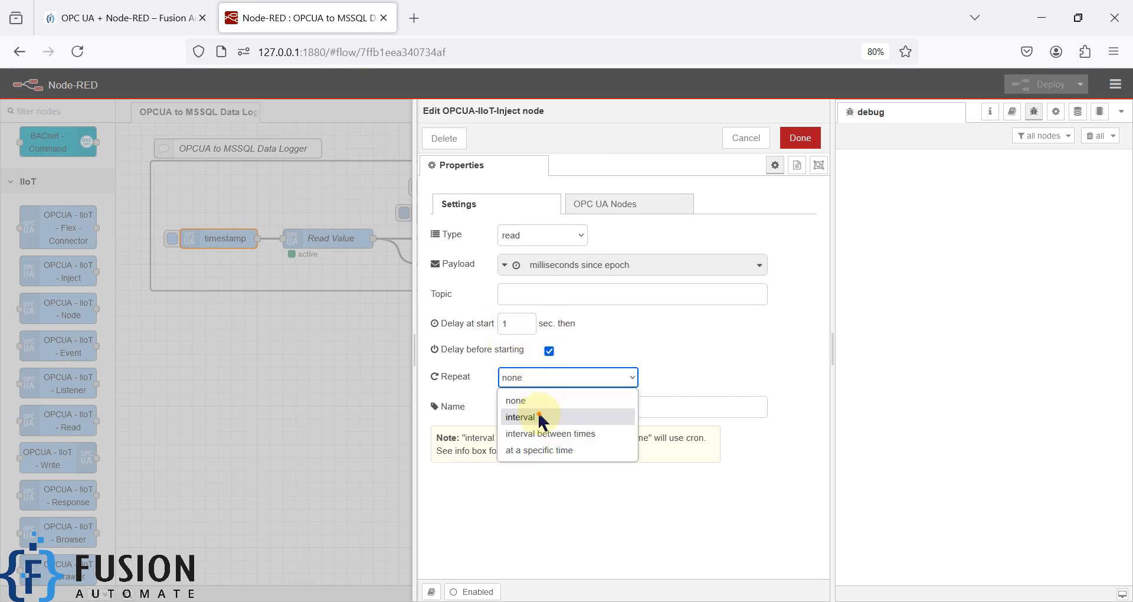
pyautogui.click(537, 413)
pyautogui.doubleClick(540, 409)
pyautogui.write('5')
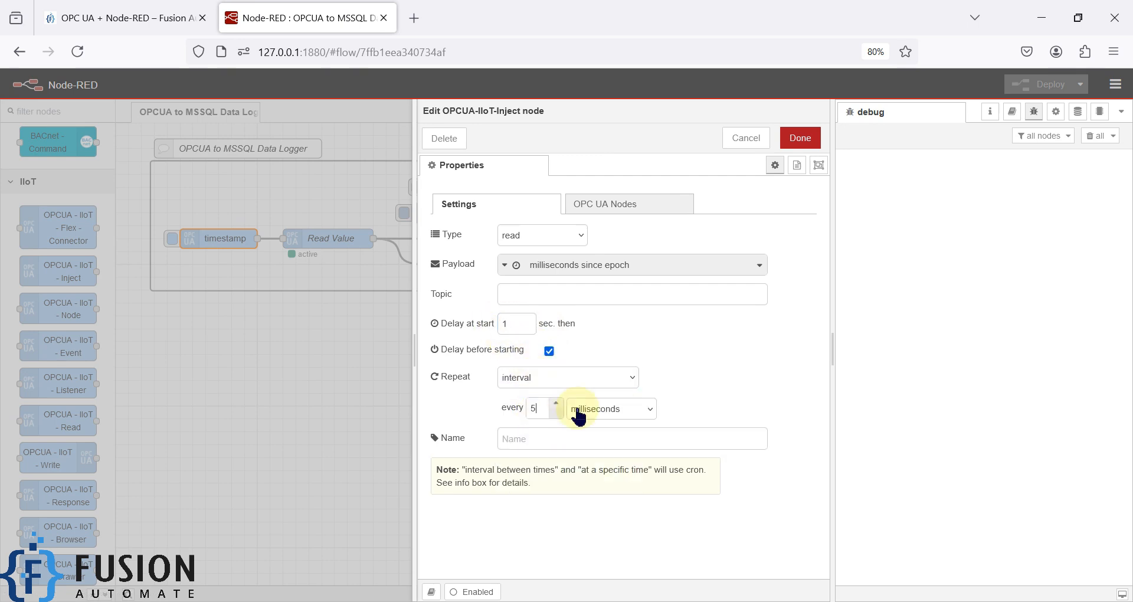
pyautogui.click(608, 410)
pyautogui.click(591, 449)
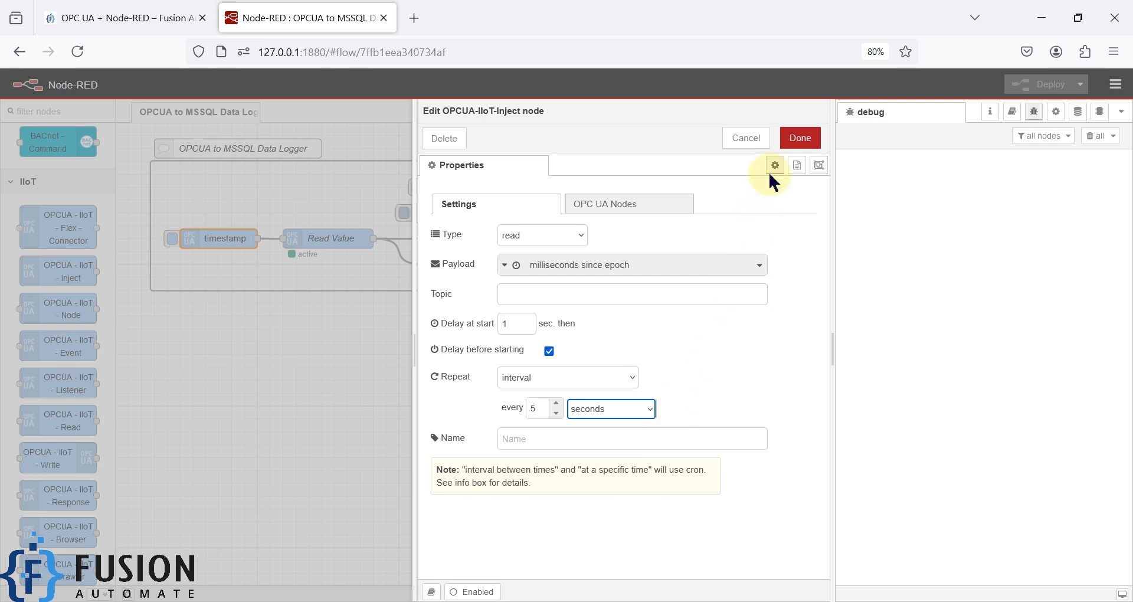
pyautogui.click(800, 139)
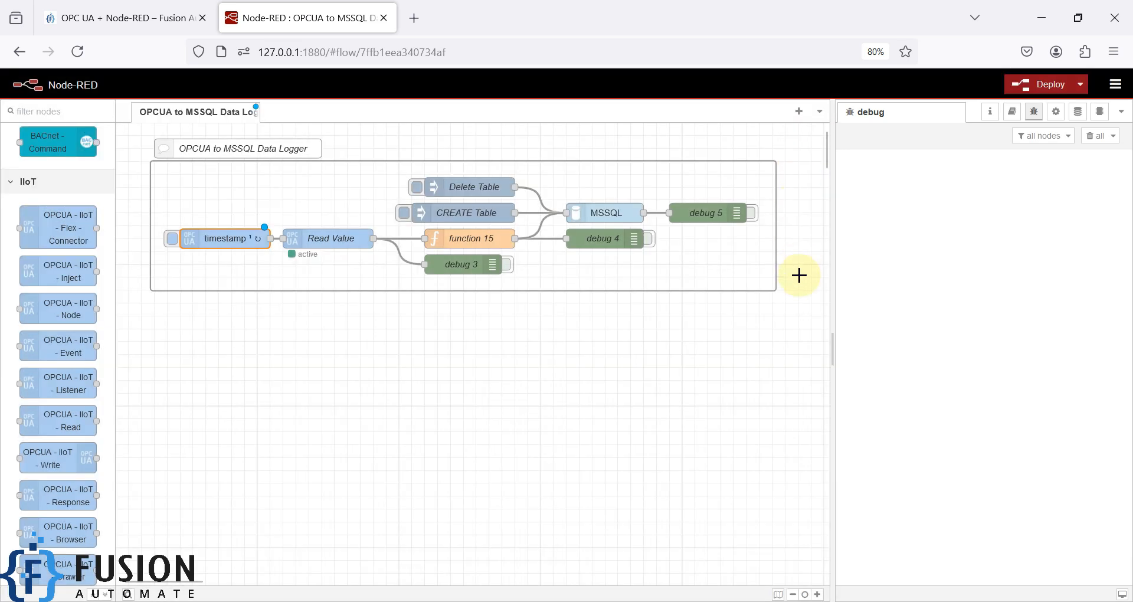
pyautogui.hotkey('ctrl', 'd')
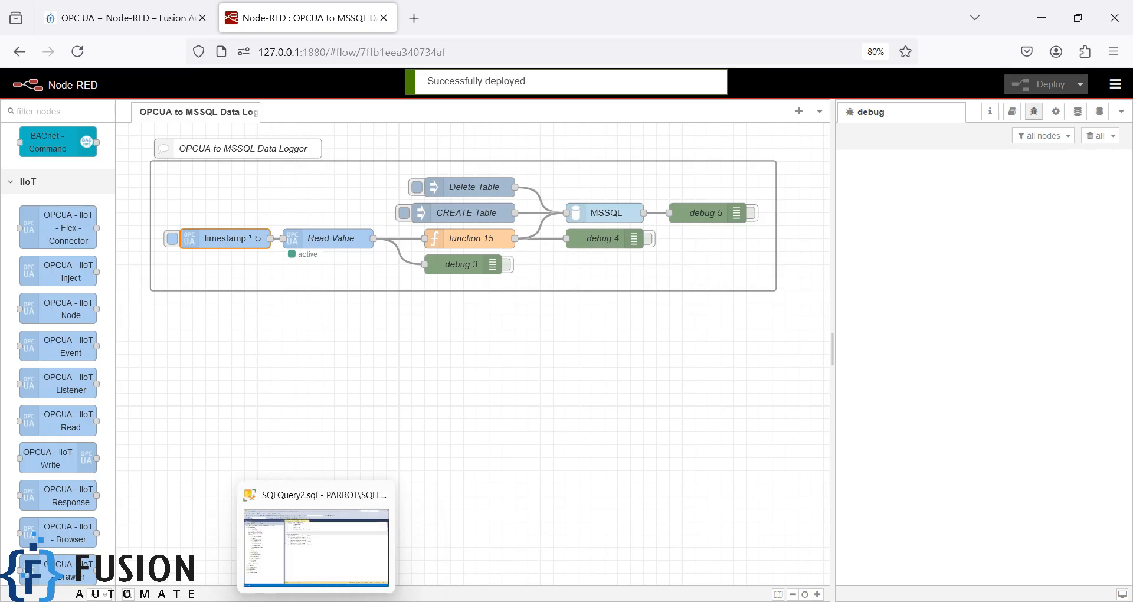
# Rerun the OPCUA_Data query twice in SQL Server Management Studio, selecting the newly logged rows each time
pyautogui.click(316, 601)
pyautogui.click(187, 67)
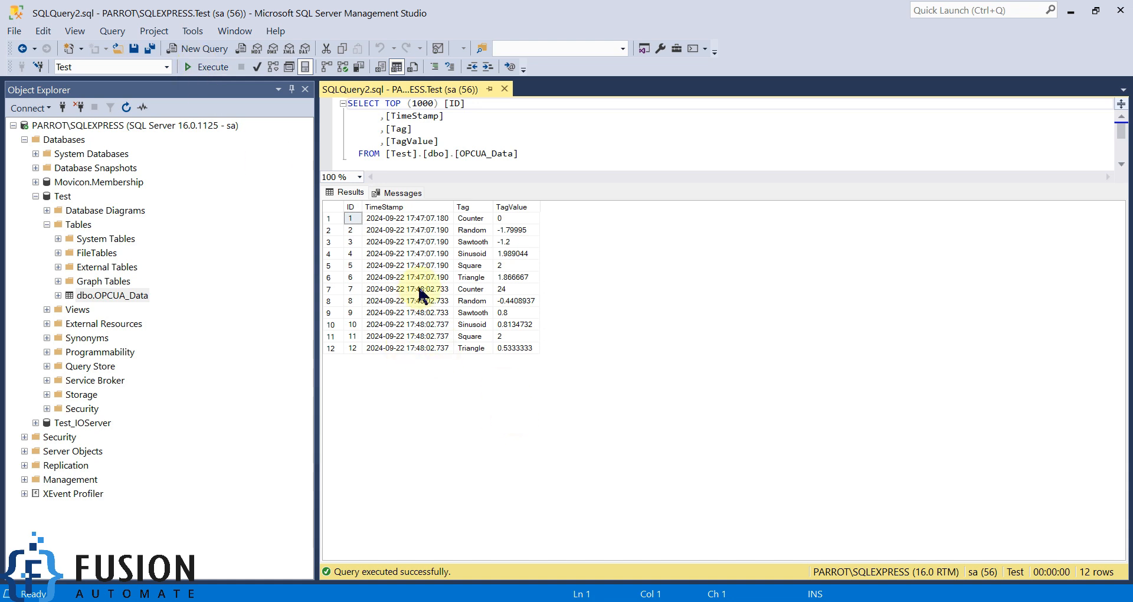
pyautogui.moveTo(425, 289); pyautogui.dragTo(524, 348)
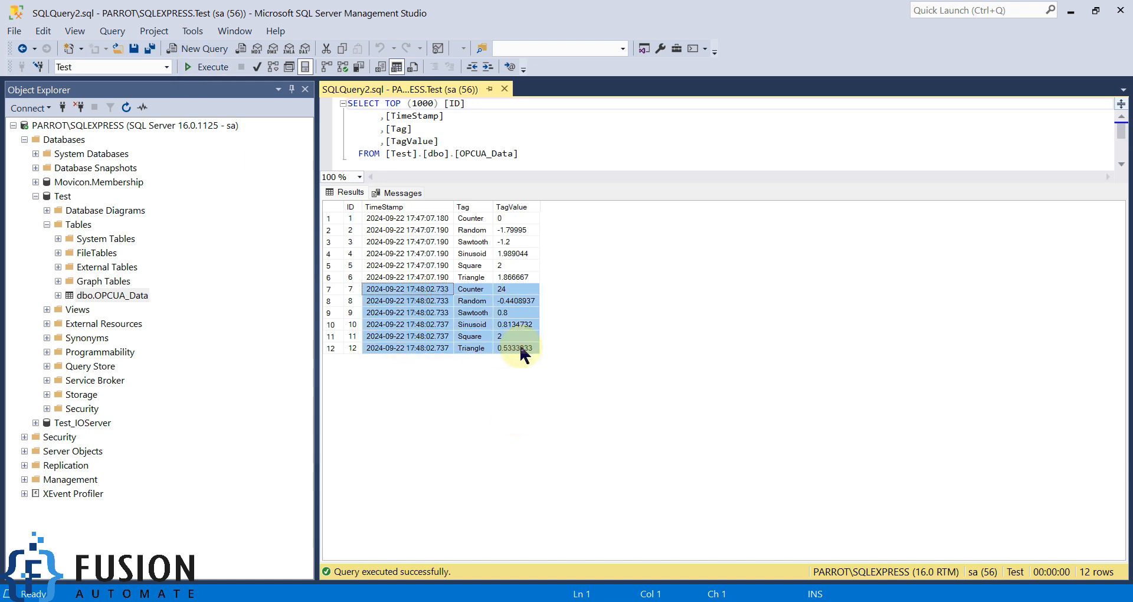
pyautogui.click(208, 68)
pyautogui.moveTo(413, 360); pyautogui.dragTo(514, 420)
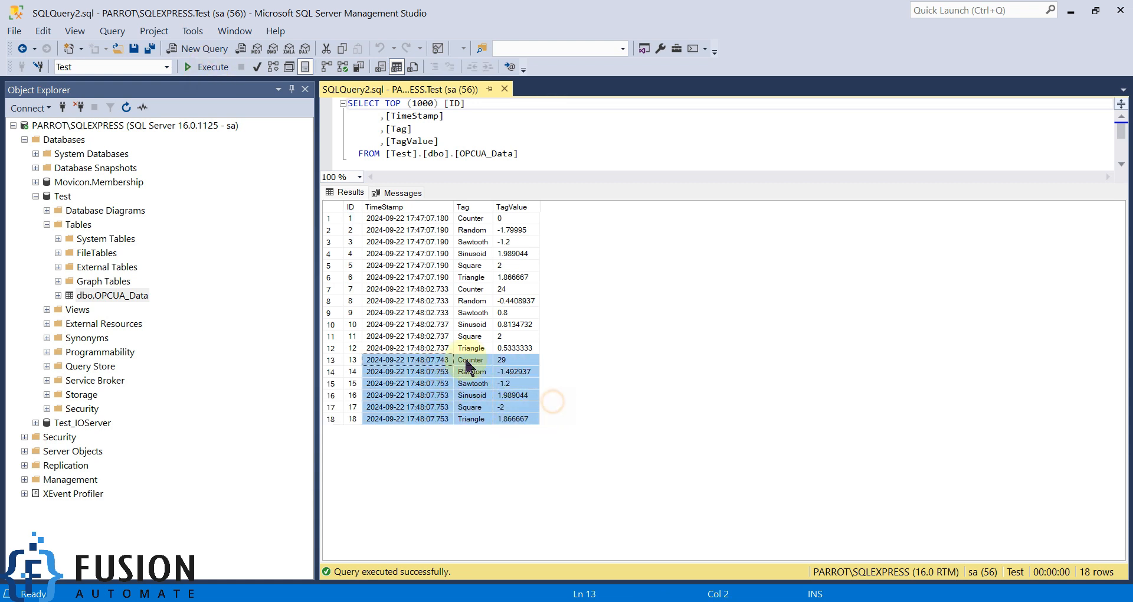
# Rerun the OPCUA_Data query two more times and examine the timestamps and tag values down to the last row
pyautogui.click(206, 66)
pyautogui.scroll(-7, 504, 321)
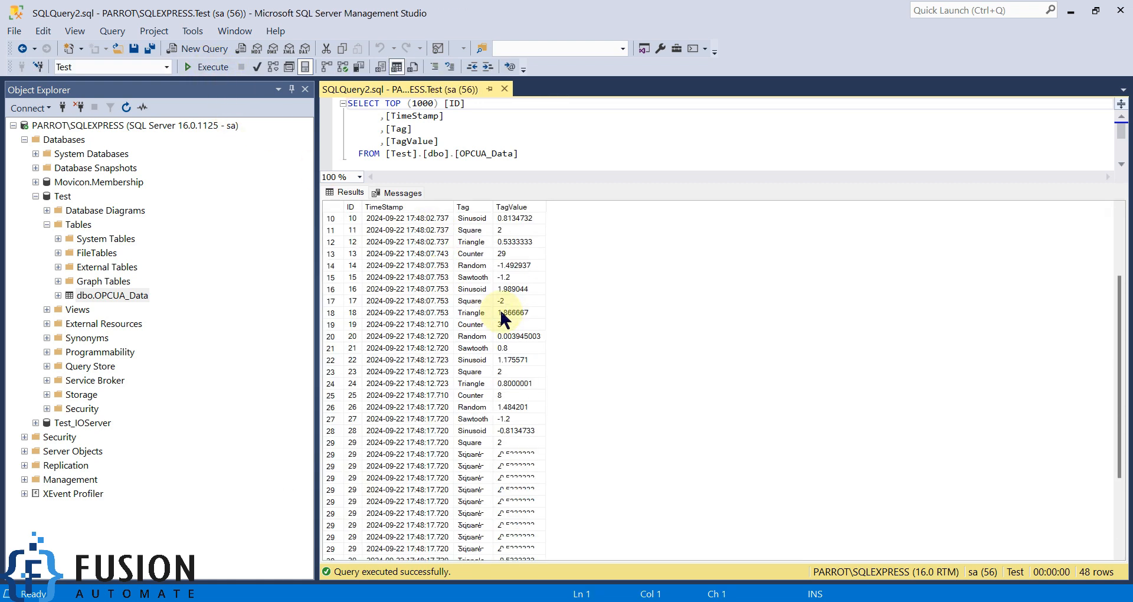
pyautogui.scroll(7, 504, 321)
pyautogui.scroll(-7, 502, 320)
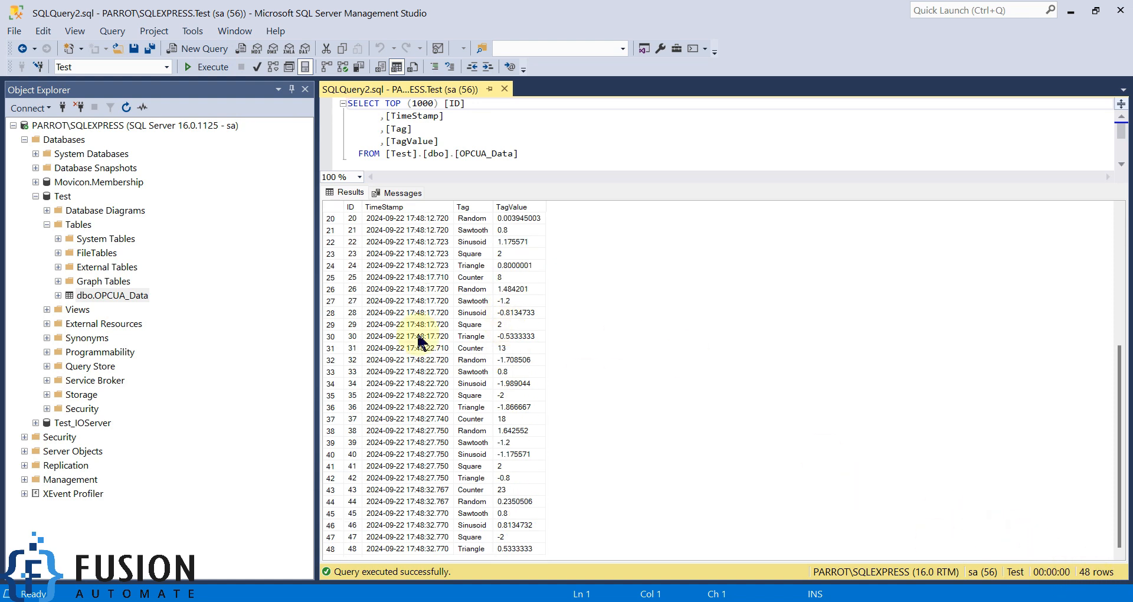
pyautogui.click(206, 68)
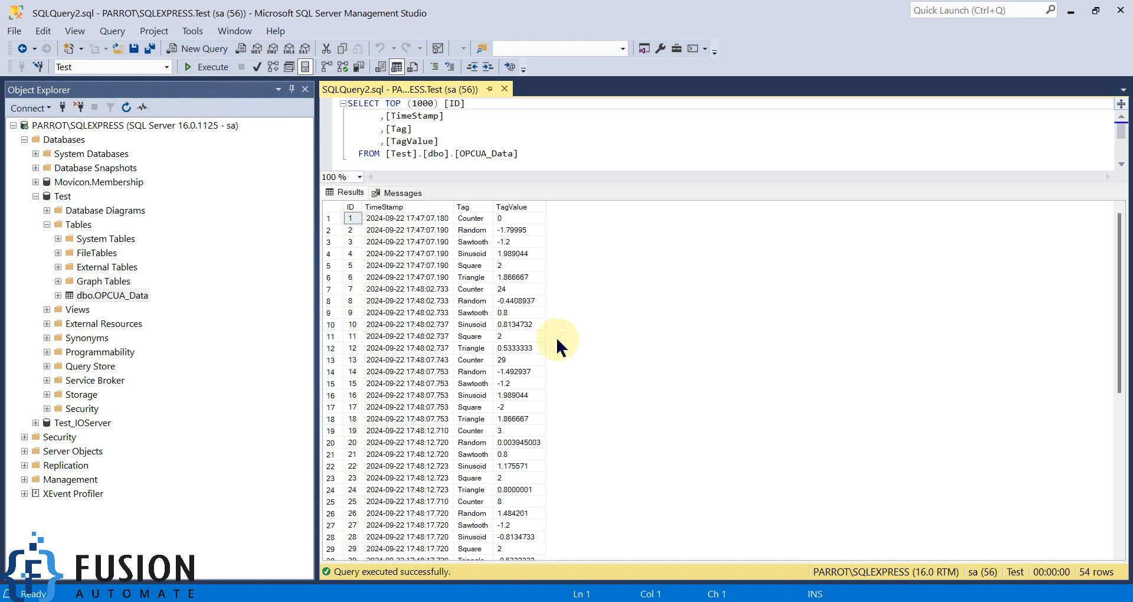
pyautogui.scroll(-8, 558, 334)
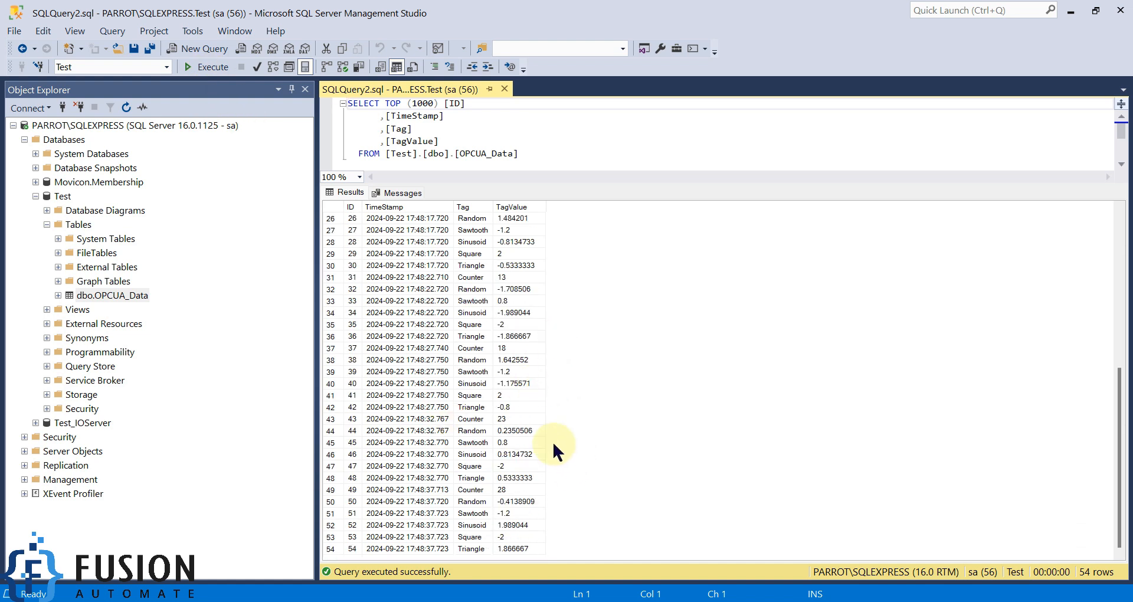
pyautogui.scroll(9, 553, 446)
pyautogui.scroll(-1, 554, 451)
pyautogui.scroll(-8, 553, 444)
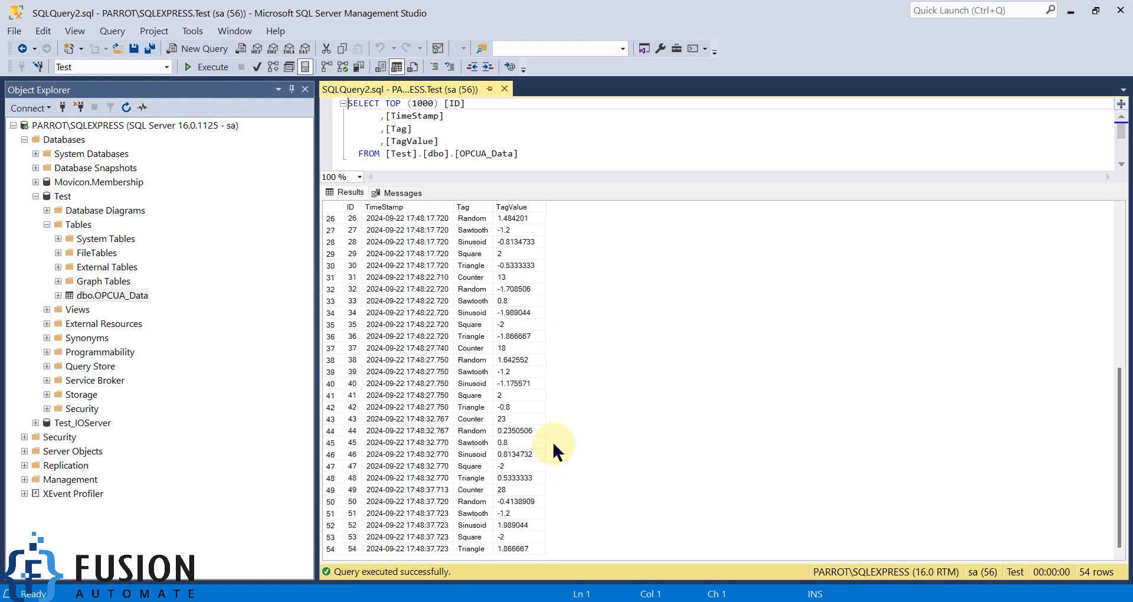
# Look over the flow in Node-RED, and rerun the OPCUA_Data query in SQL Server Management Studio to check the newest rows
pyautogui.click(186, 601)
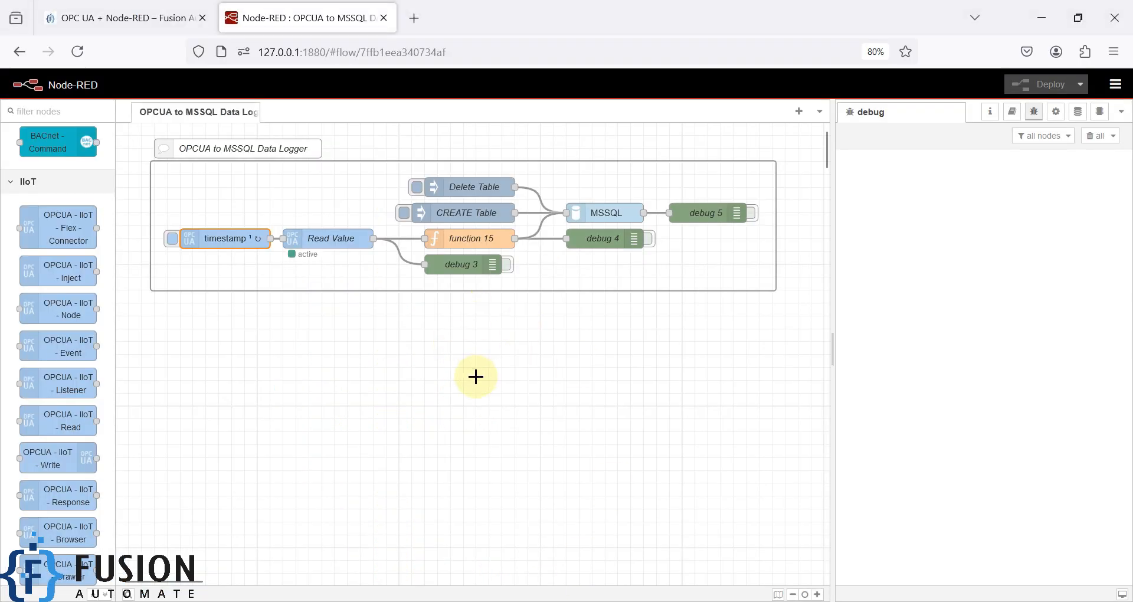
pyautogui.click(469, 239)
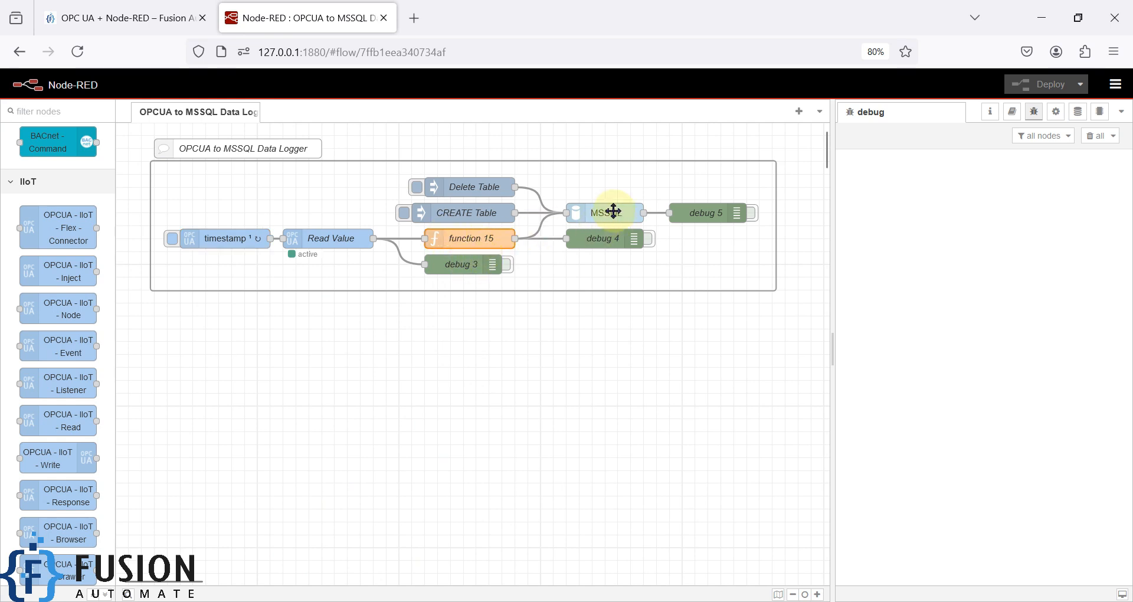
pyautogui.click(610, 354)
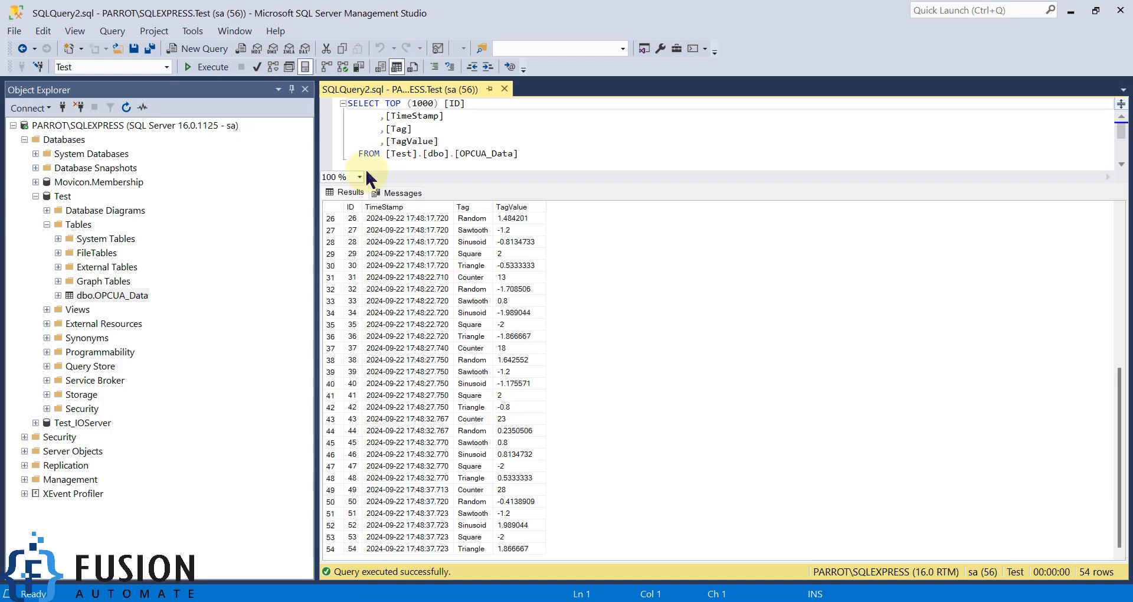
pyautogui.click(206, 67)
pyautogui.scroll(-15, 513, 345)
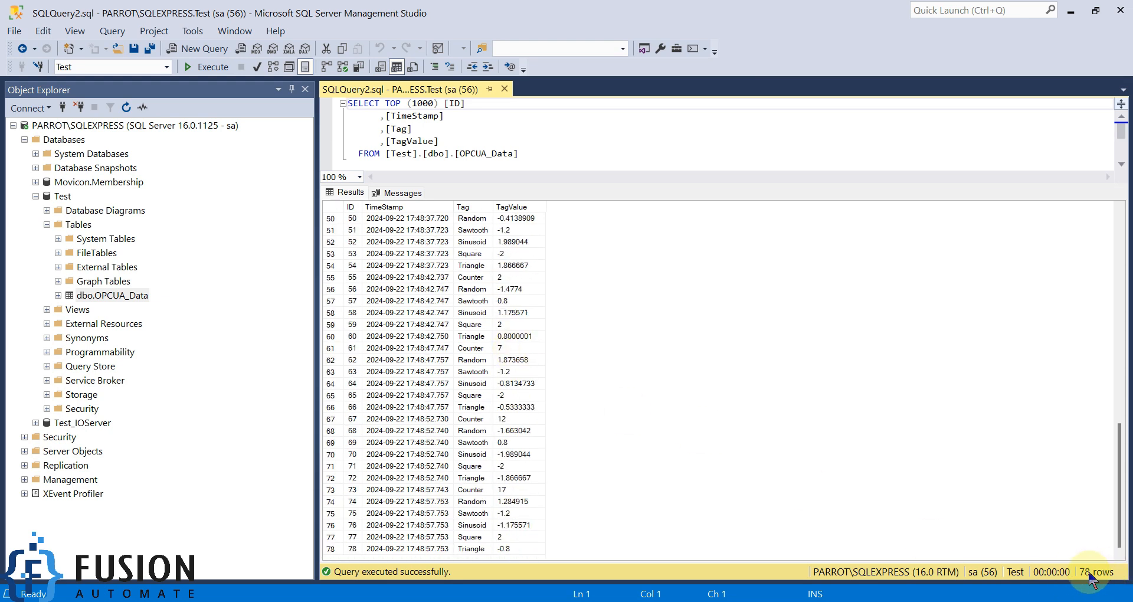
# Check the first logged rows, minimize SQL Server Management Studio, and view the MSSQL data logging entry on the Fusion Automate training page in the browser
pyautogui.scroll(16, 577, 417)
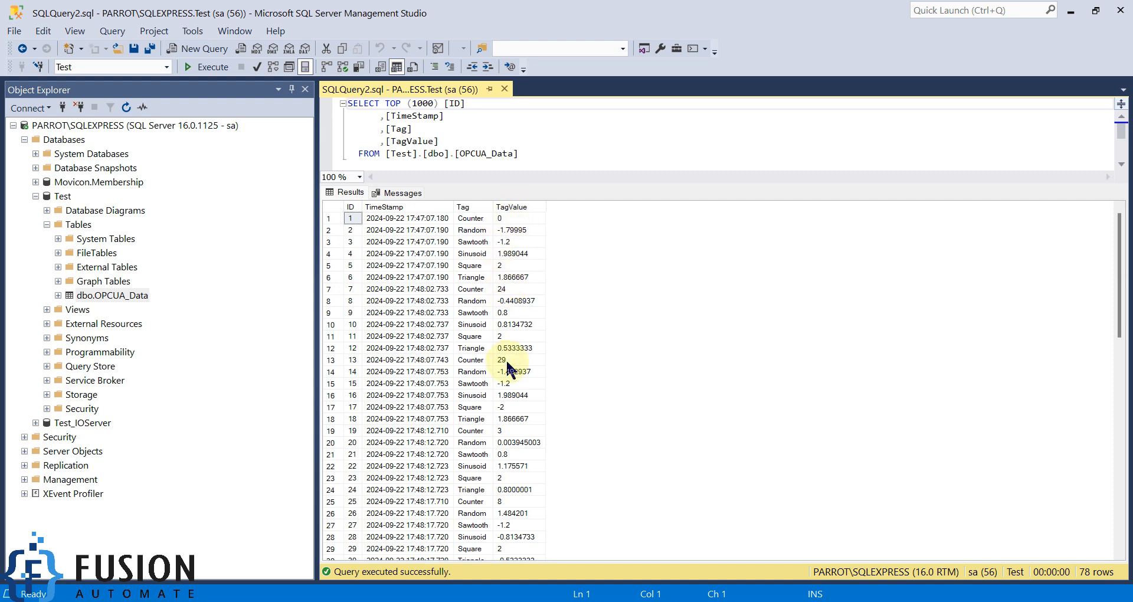
pyautogui.click(1069, 11)
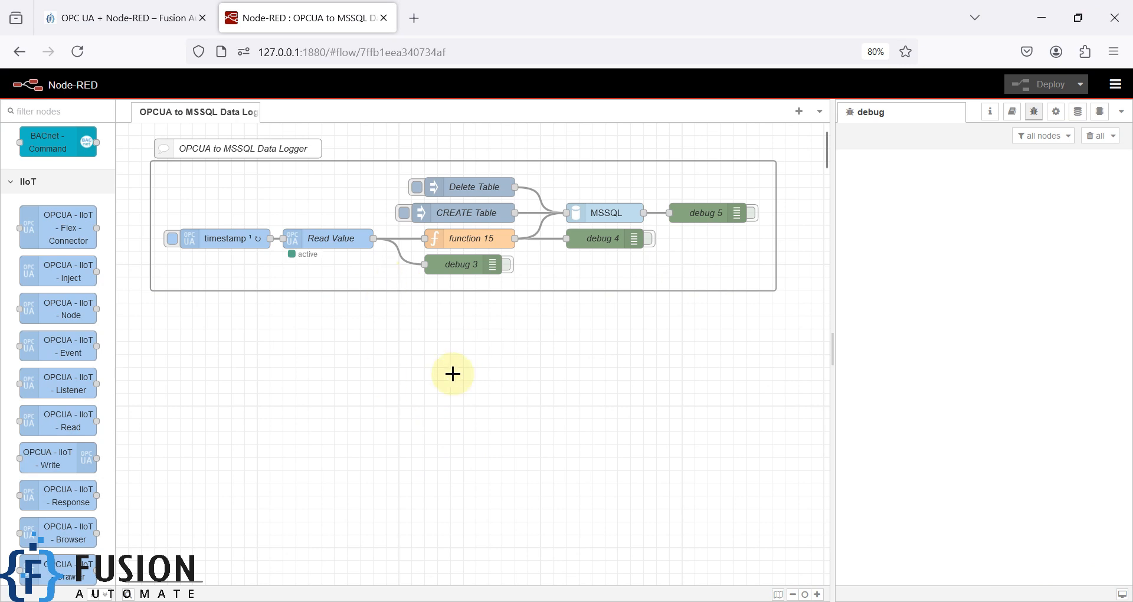
pyautogui.click(148, 8)
pyautogui.click(707, 383)
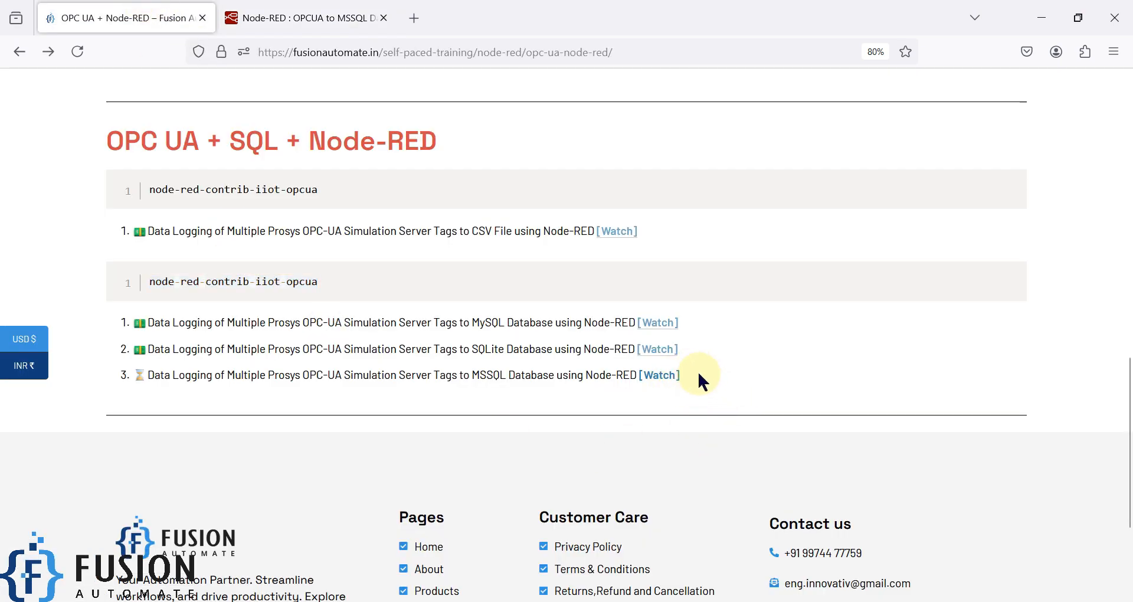
# Return to the Node-RED flow, review the timestamp node's repeat settings and its list of OPC UA nodes, and close the editor
pyautogui.click(345, 19)
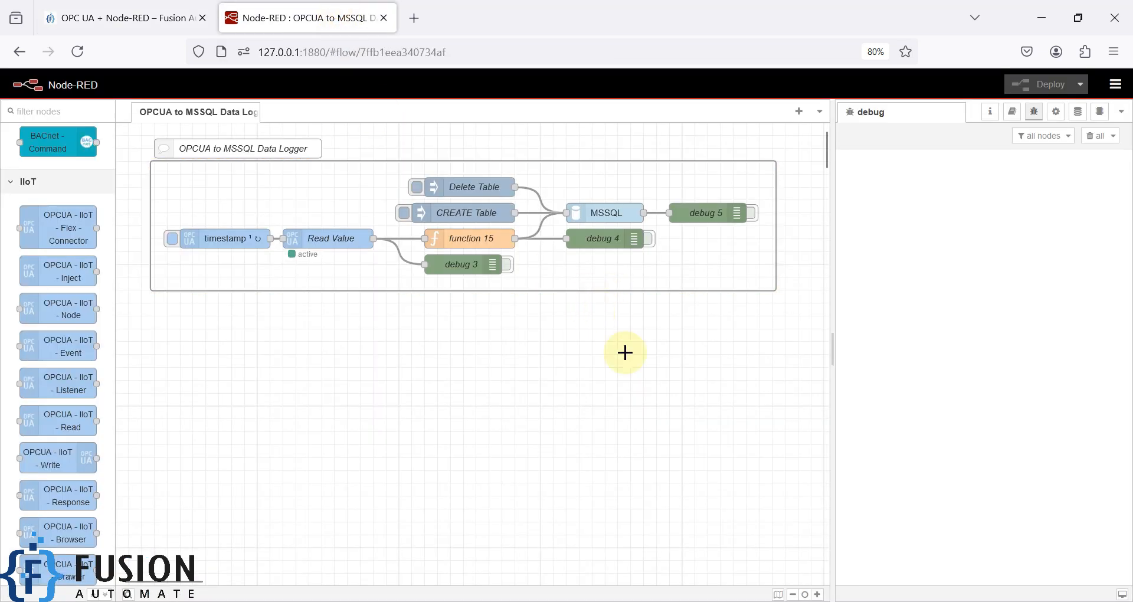
pyautogui.moveTo(789, 322); pyautogui.dragTo(142, 140)
pyautogui.click(394, 355)
pyautogui.doubleClick(211, 239)
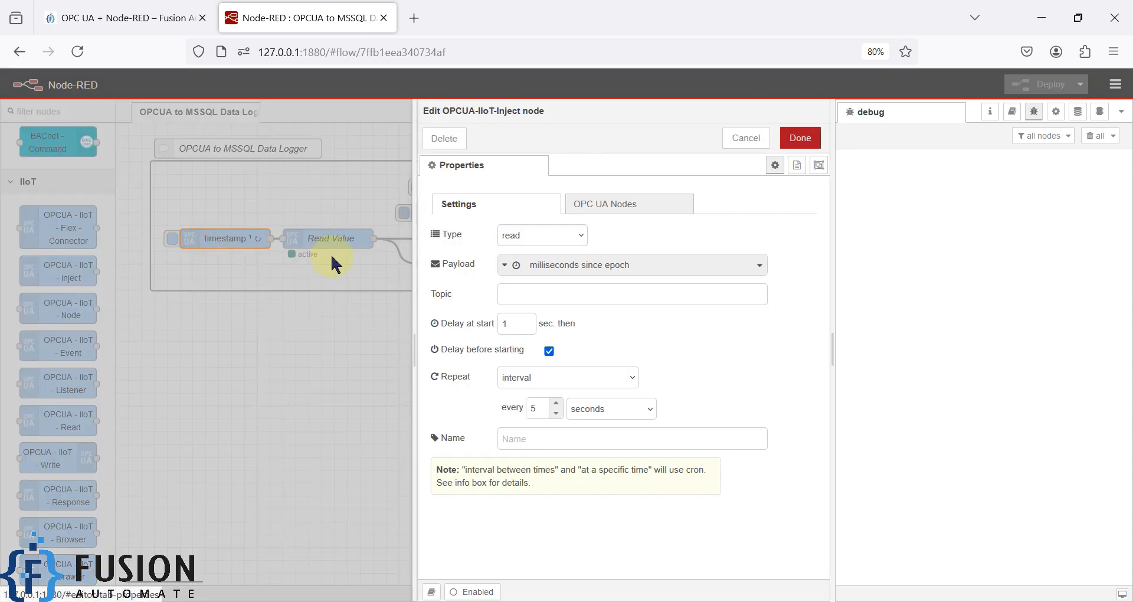
pyautogui.click(590, 203)
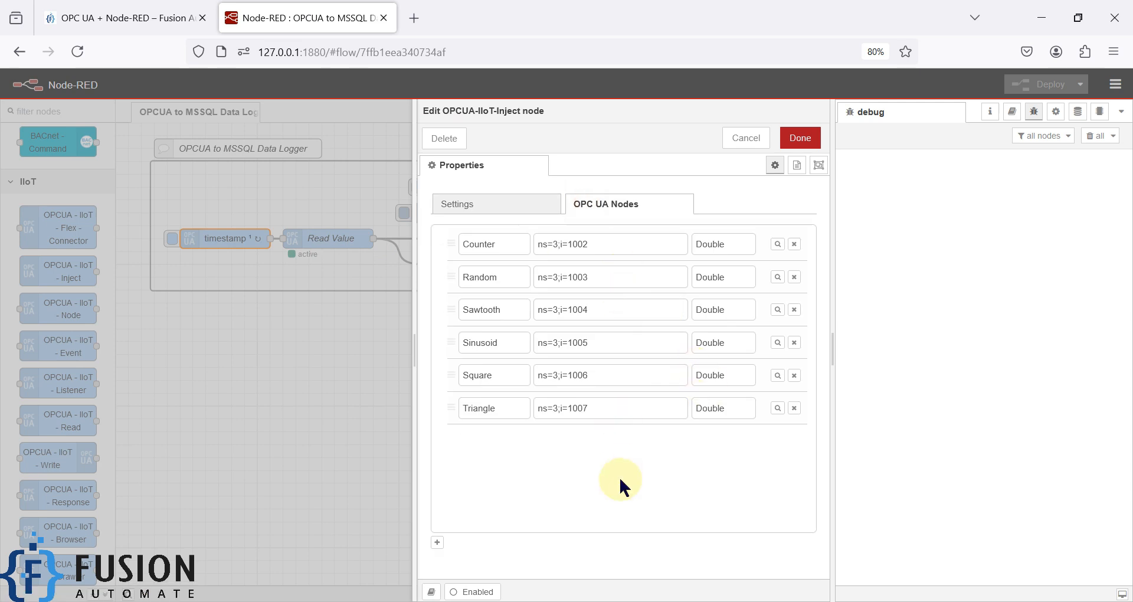
pyautogui.click(311, 401)
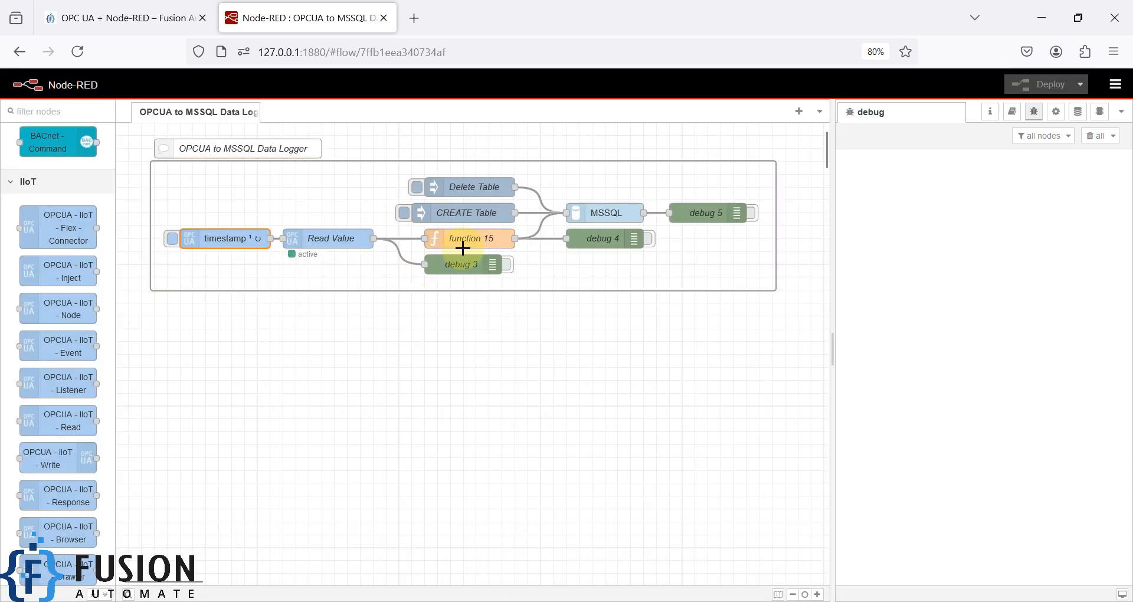
pyautogui.click(650, 370)
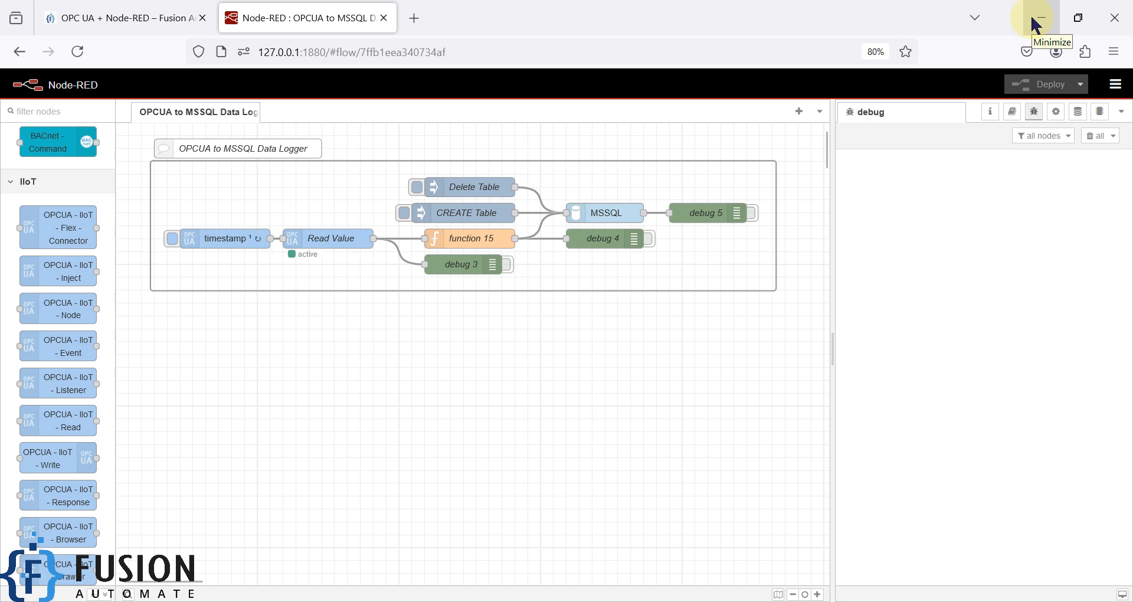
# View the training page's contact section in the browser, return to the Node-RED flow, and minimize the browser to show the desktop
pyautogui.click(171, 7)
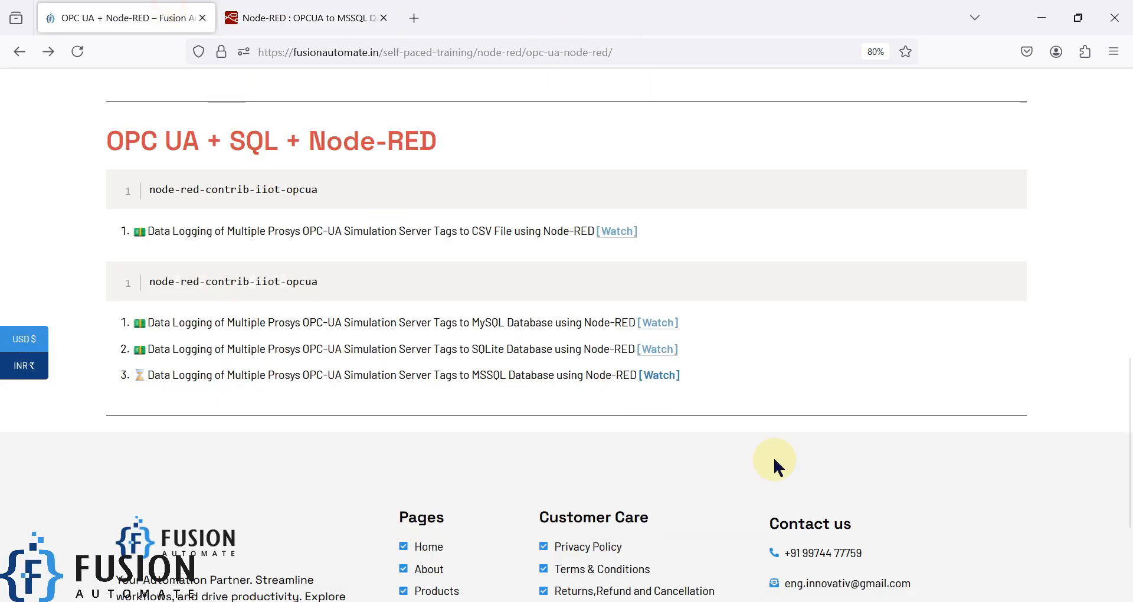
pyautogui.scroll(-3, 773, 462)
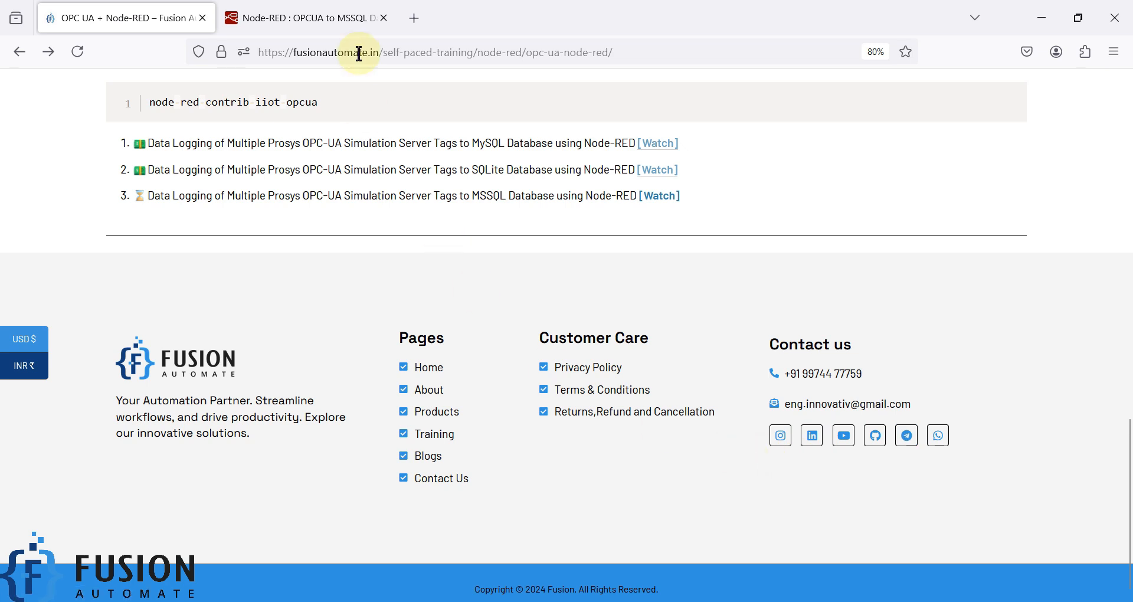
pyautogui.click(301, 13)
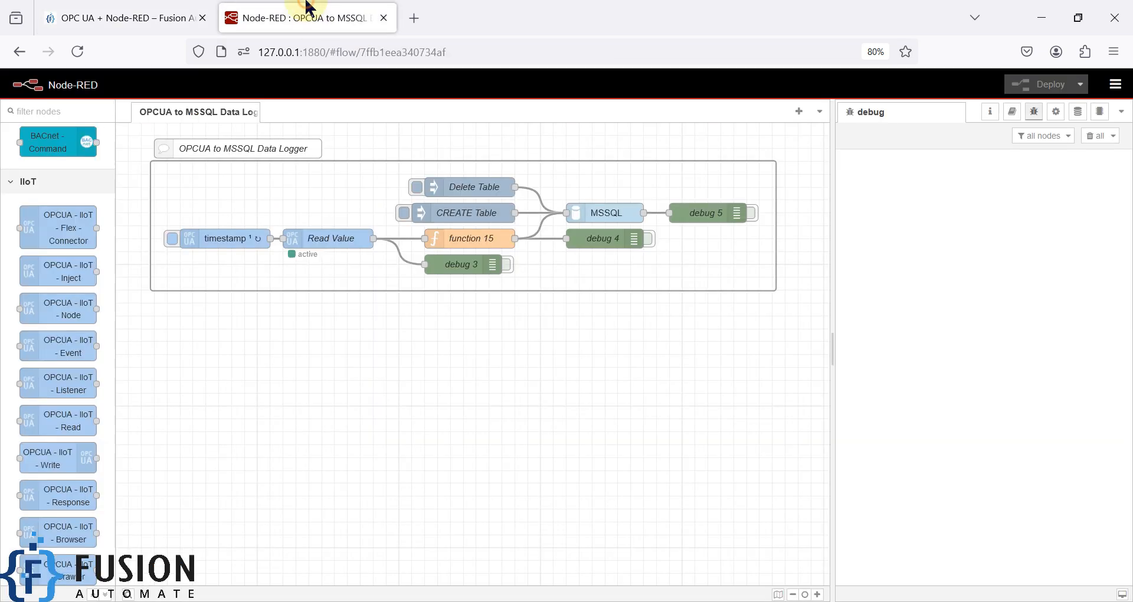
pyautogui.click(1035, 18)
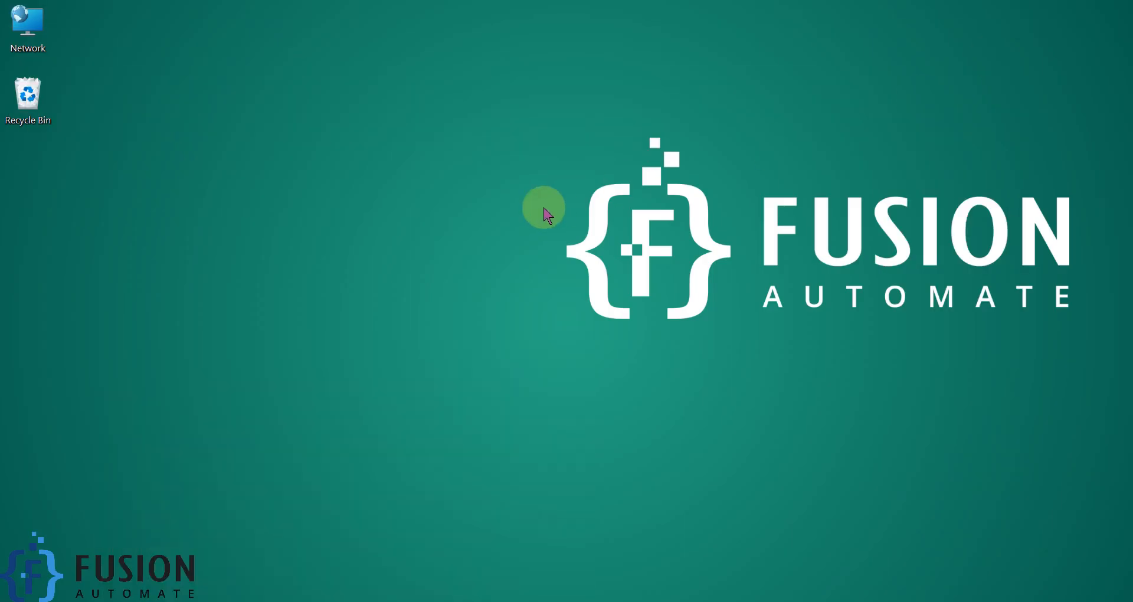